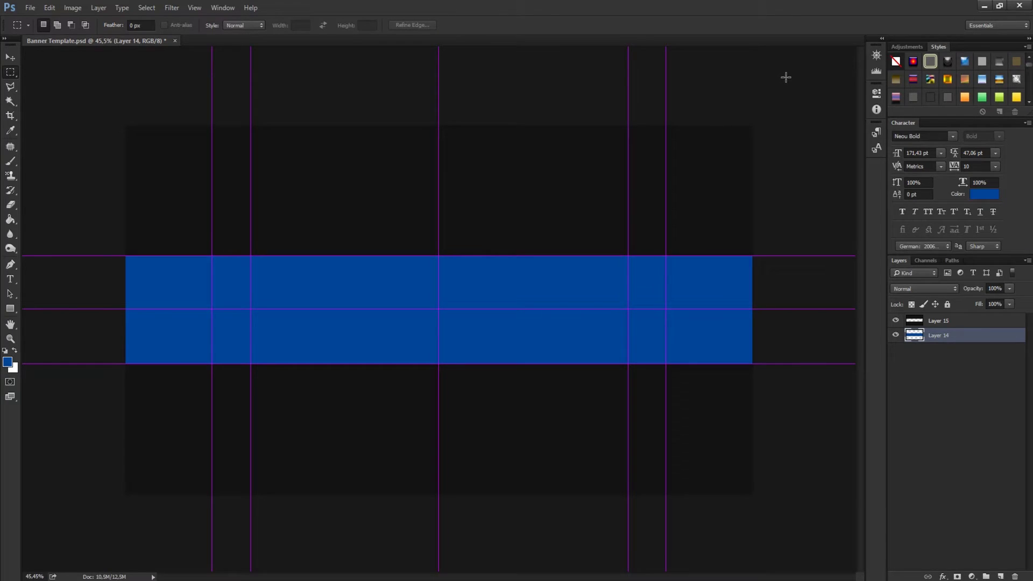
Browse the Banner Pack folder to look over Banner Template and image 1
{"action": "key", "text": "alt+Tab"}
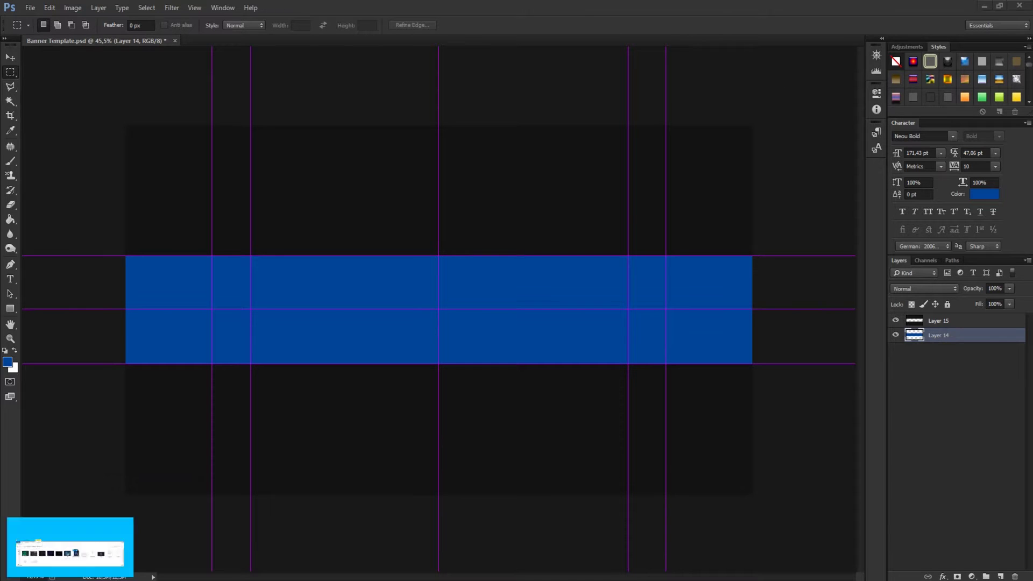
{"action": "left_click_drag", "start_coordinate": [522, 208], "coordinate": [493, 179]}
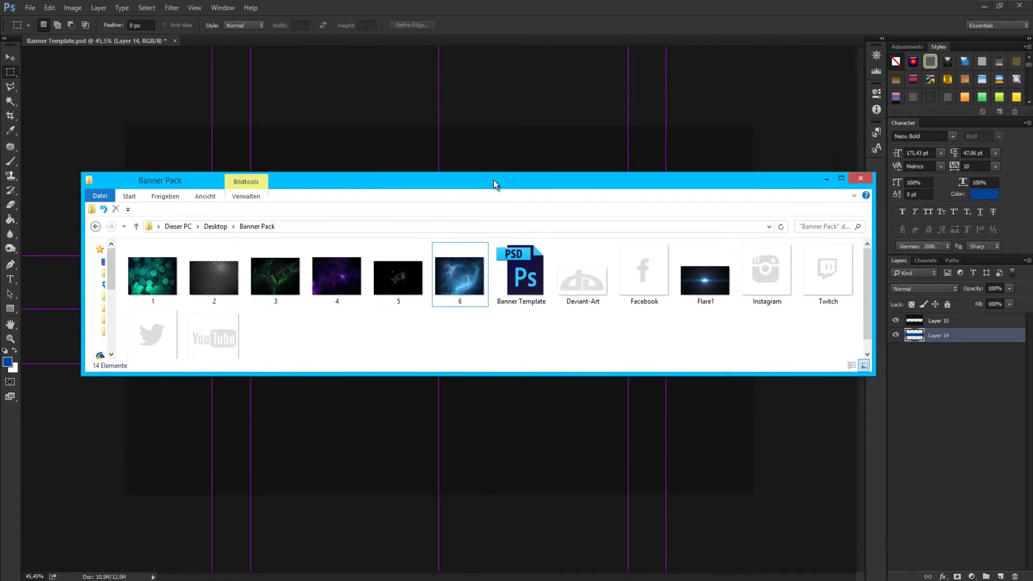
{"action": "left_click", "coordinate": [521, 303]}
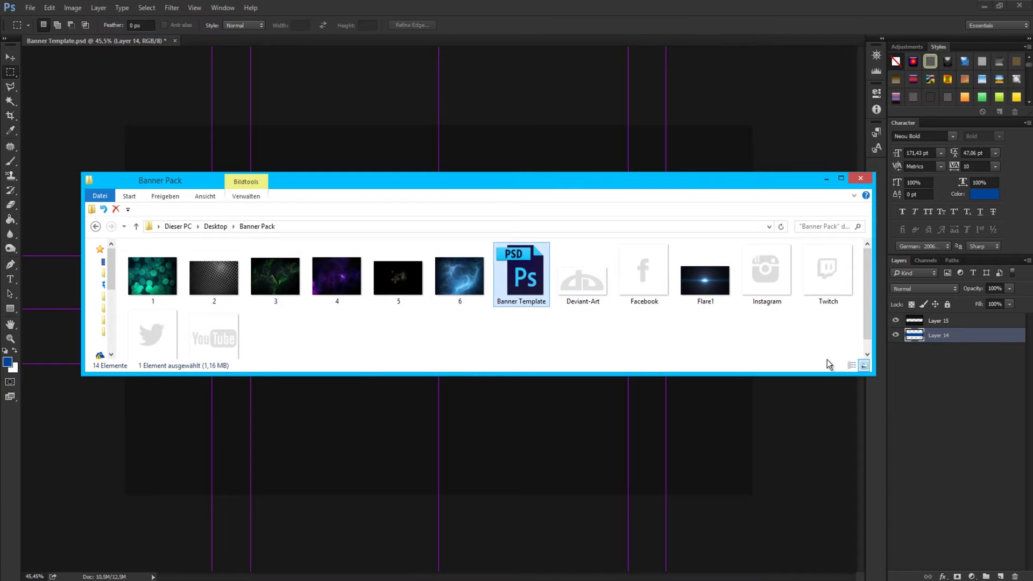
{"action": "left_click_drag", "start_coordinate": [871, 375], "coordinate": [921, 482]}
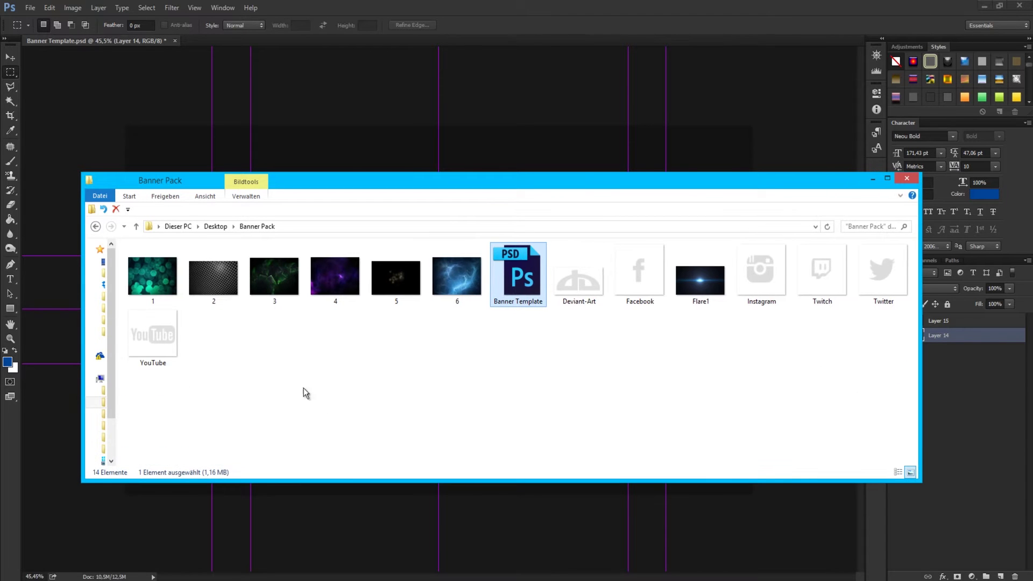
{"action": "left_click", "coordinate": [153, 276]}
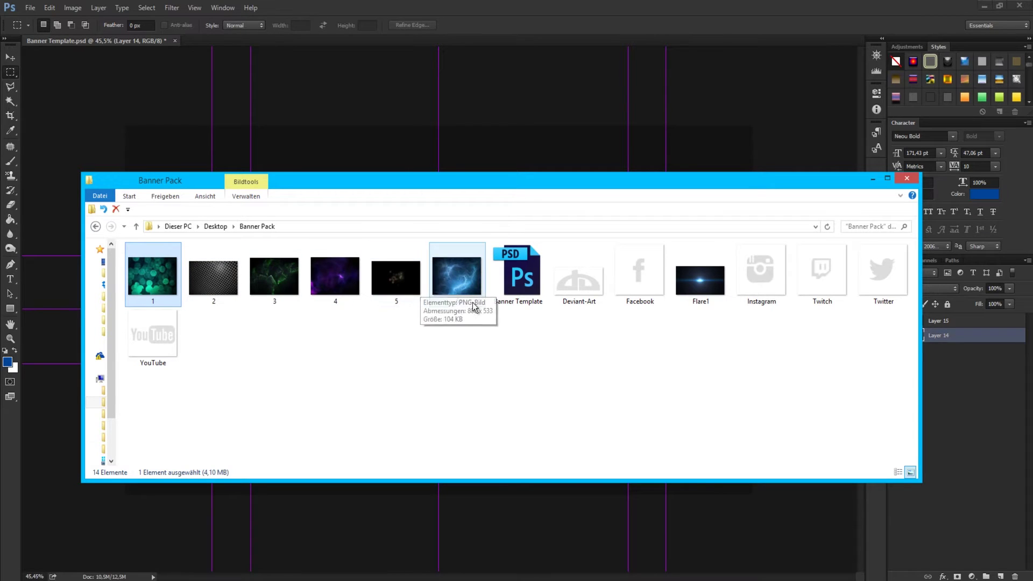
{"action": "left_click", "coordinate": [519, 303]}
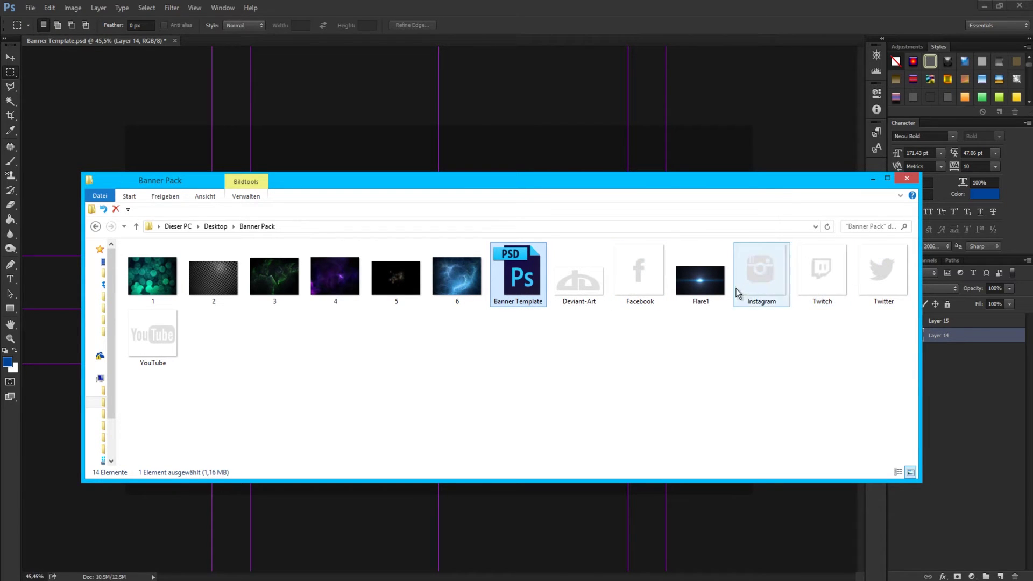
{"action": "left_click", "coordinate": [873, 179]}
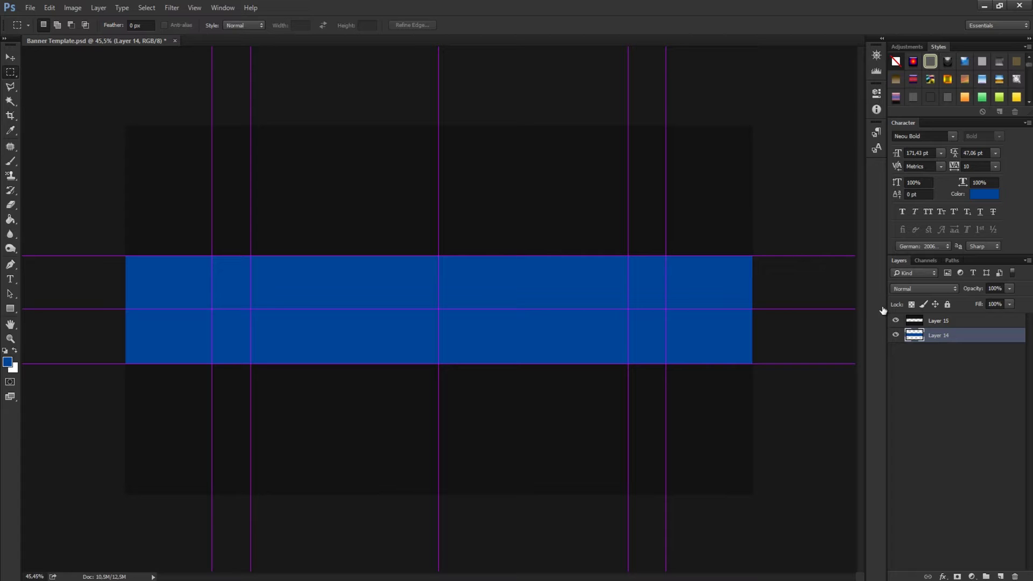
Toggle Layer 14's blue band off and back on, leaving Layer 14 selected
{"action": "left_click", "coordinate": [904, 376]}
{"action": "left_click", "coordinate": [896, 336]}
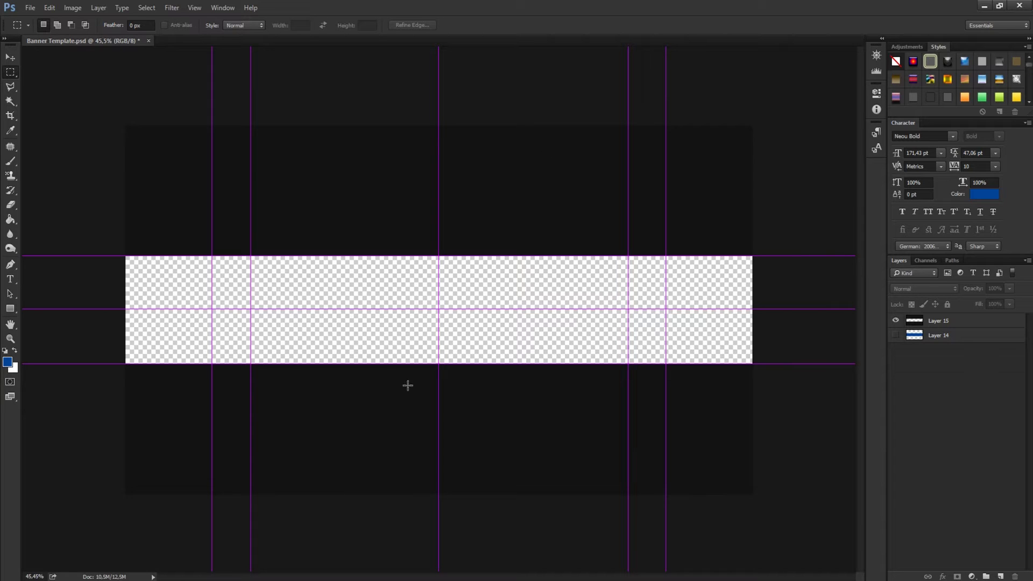
{"action": "left_click", "coordinate": [896, 335]}
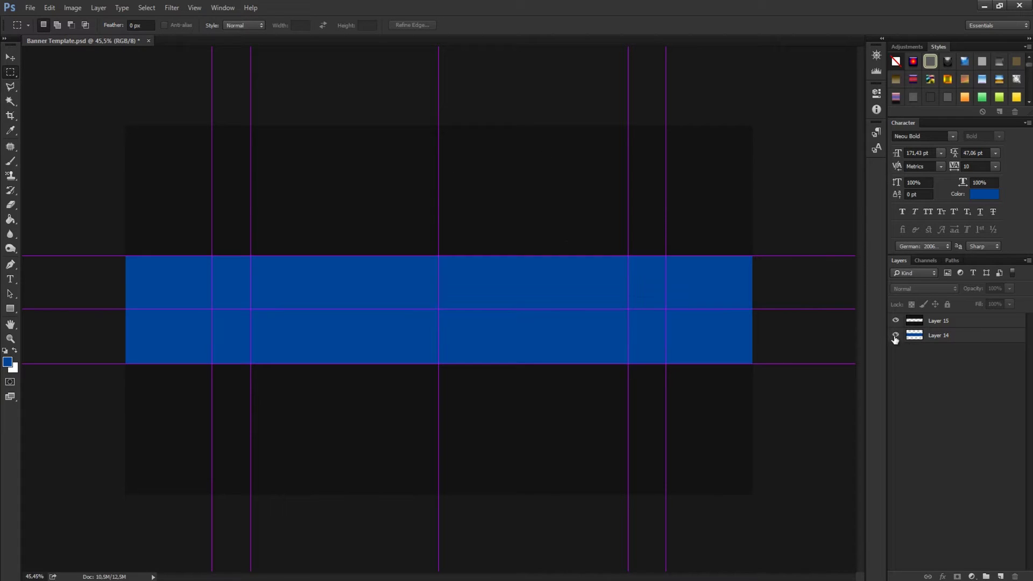
{"action": "left_click", "coordinate": [915, 336]}
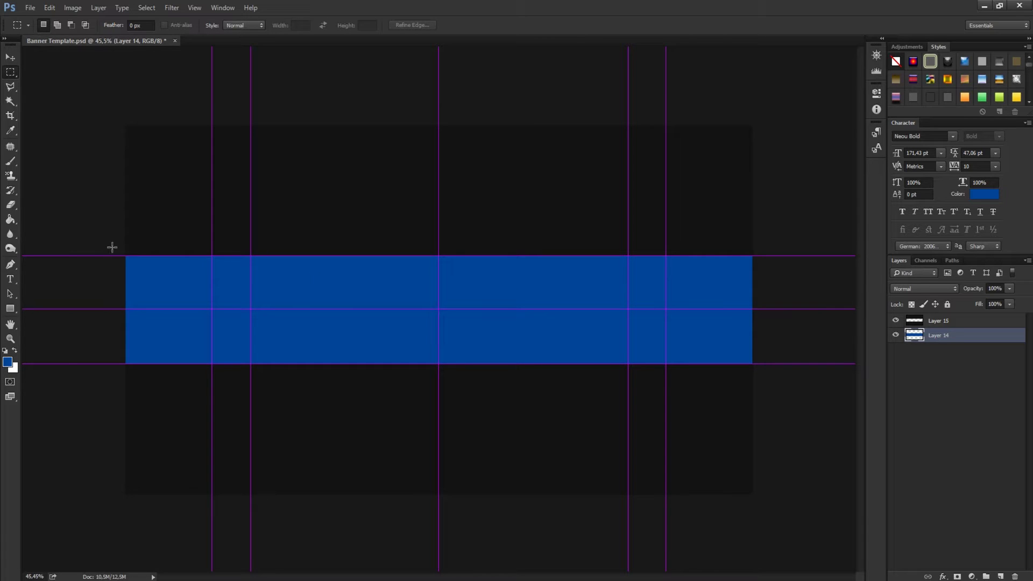
Open 1.jpg from Banner Pack and paste it into Banner Template as Layer 16
{"action": "left_click", "coordinate": [24, 12]}
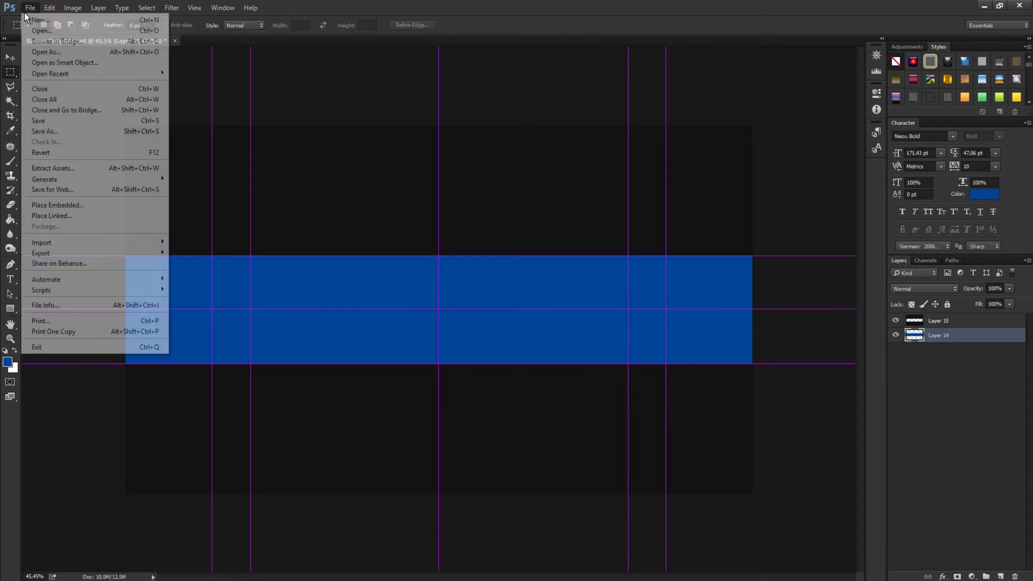
{"action": "left_click", "coordinate": [48, 30]}
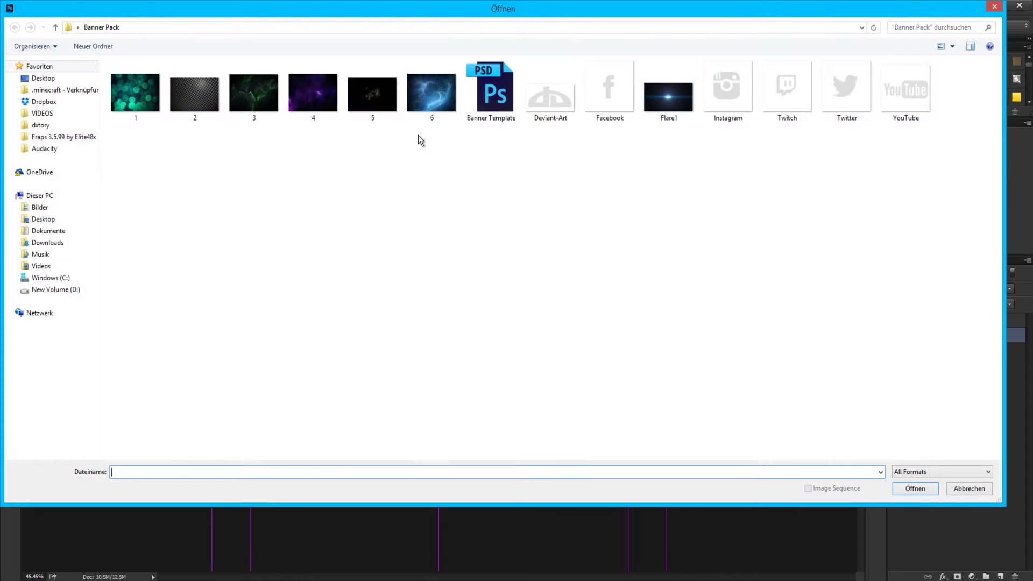
{"action": "left_click", "coordinate": [135, 91]}
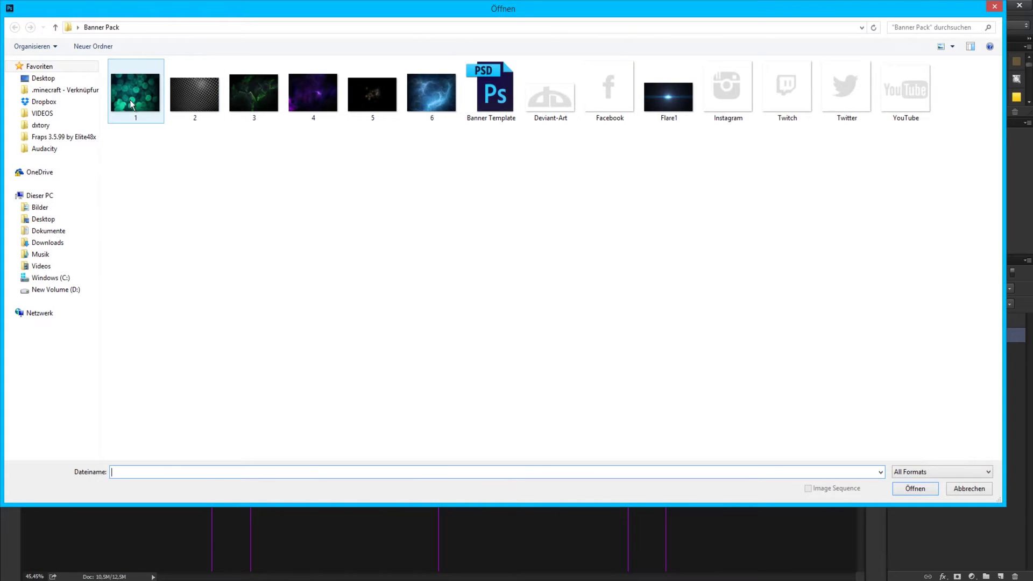
{"action": "left_click", "coordinate": [913, 489]}
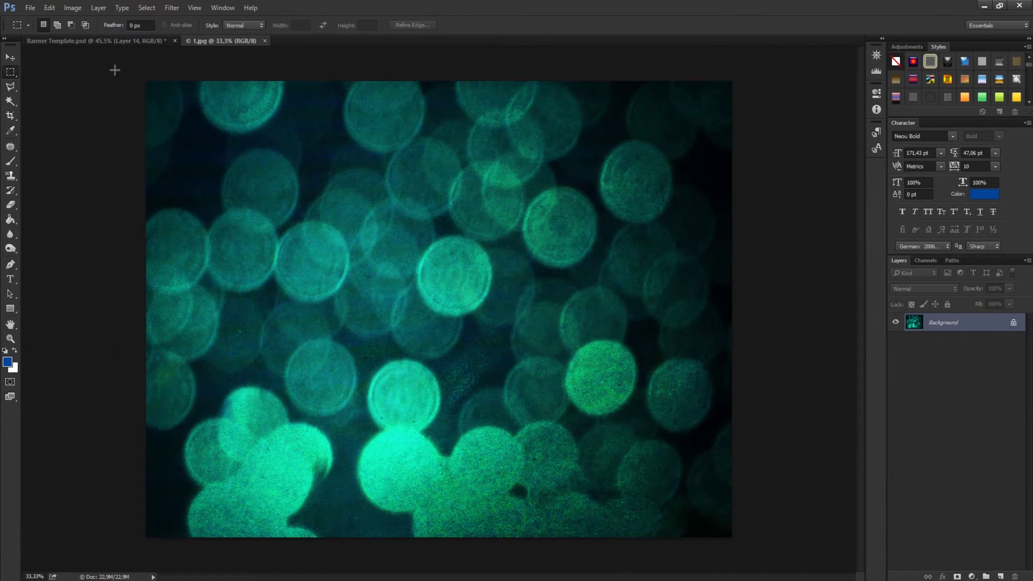
{"action": "key", "text": "ctrl+a"}
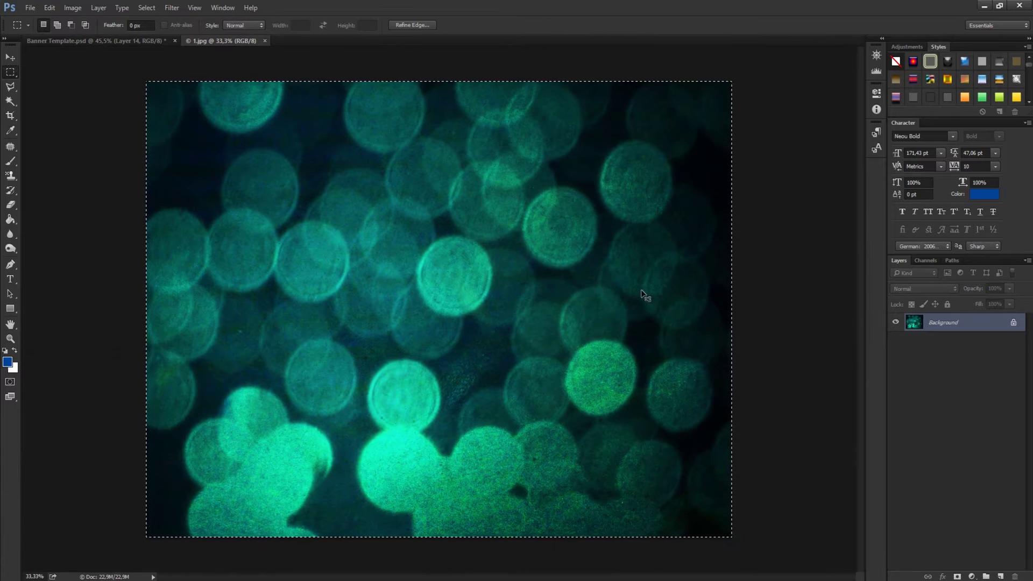
{"action": "left_click", "coordinate": [90, 40]}
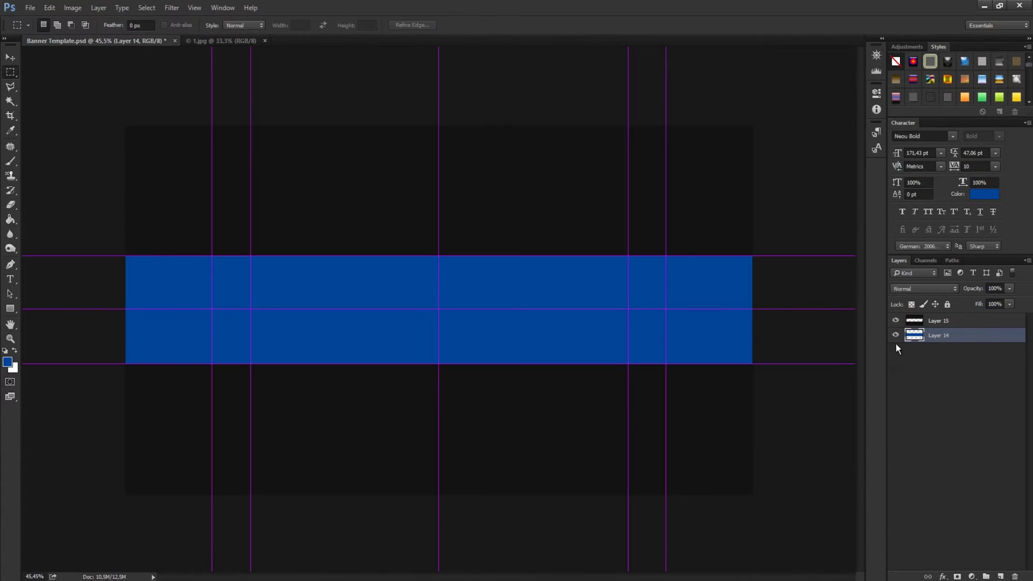
{"action": "key", "text": "ctrl+v"}
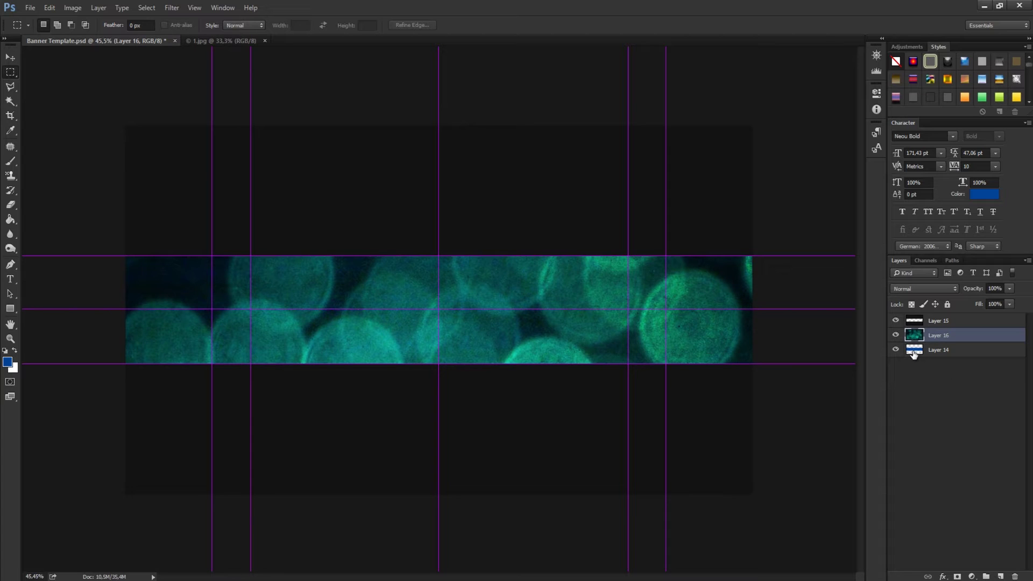
Set Layer 16's blend mode to Overlay after trying Color Dodge
{"action": "left_click", "coordinate": [895, 321]}
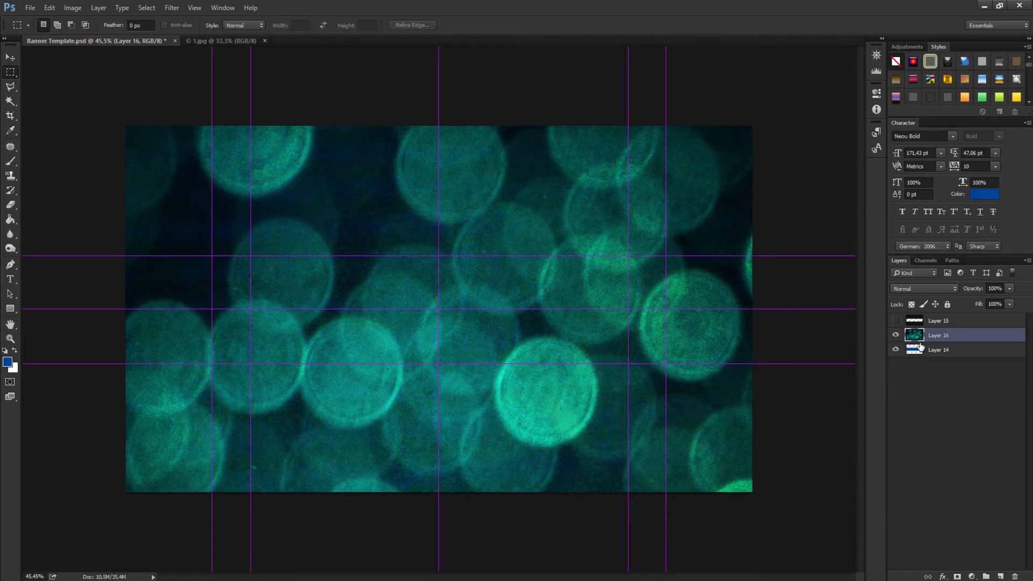
{"action": "left_click", "coordinate": [896, 321]}
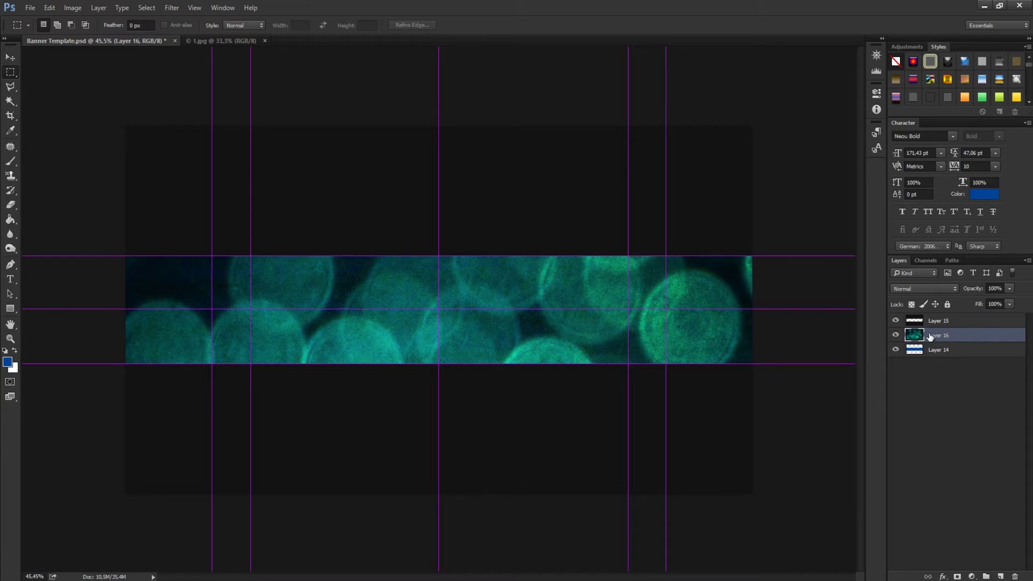
{"action": "left_click", "coordinate": [920, 290]}
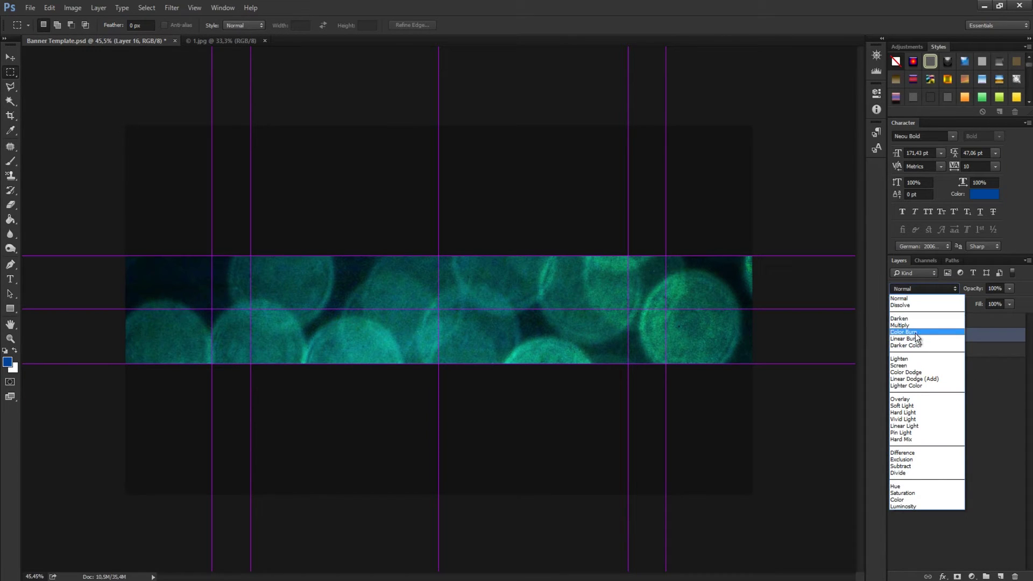
{"action": "left_click", "coordinate": [920, 373]}
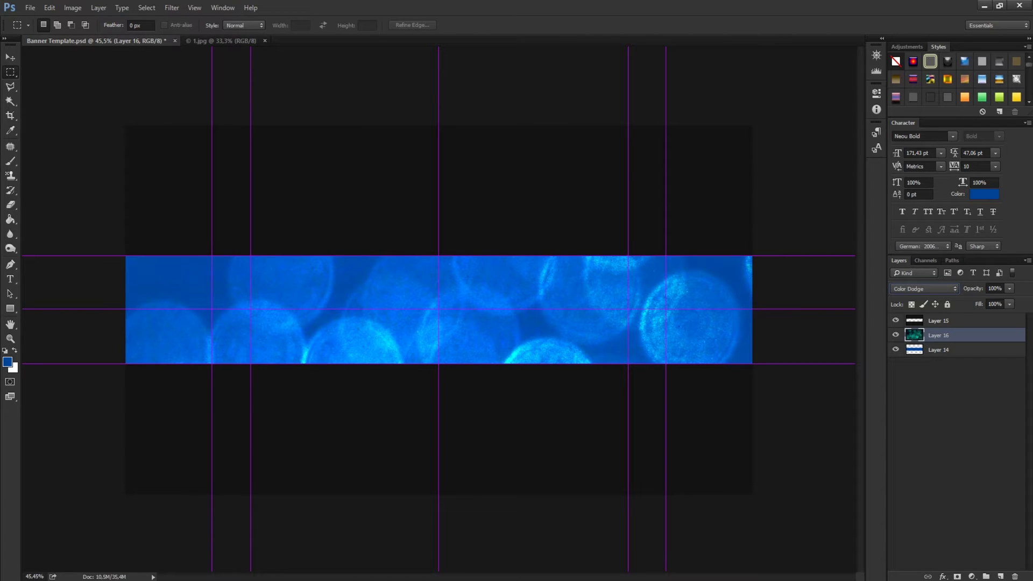
{"action": "left_click", "coordinate": [920, 288]}
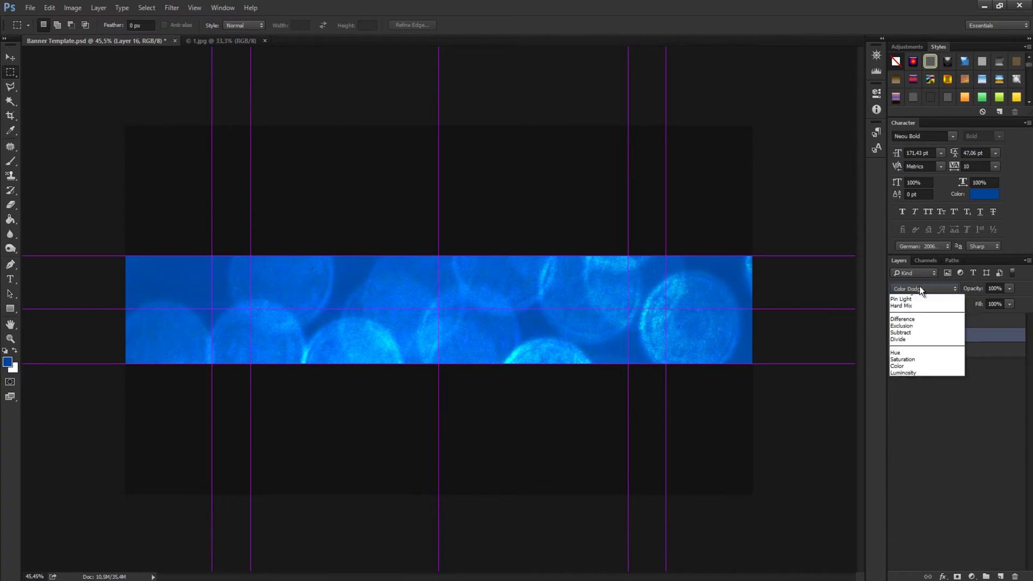
{"action": "left_click", "coordinate": [914, 399]}
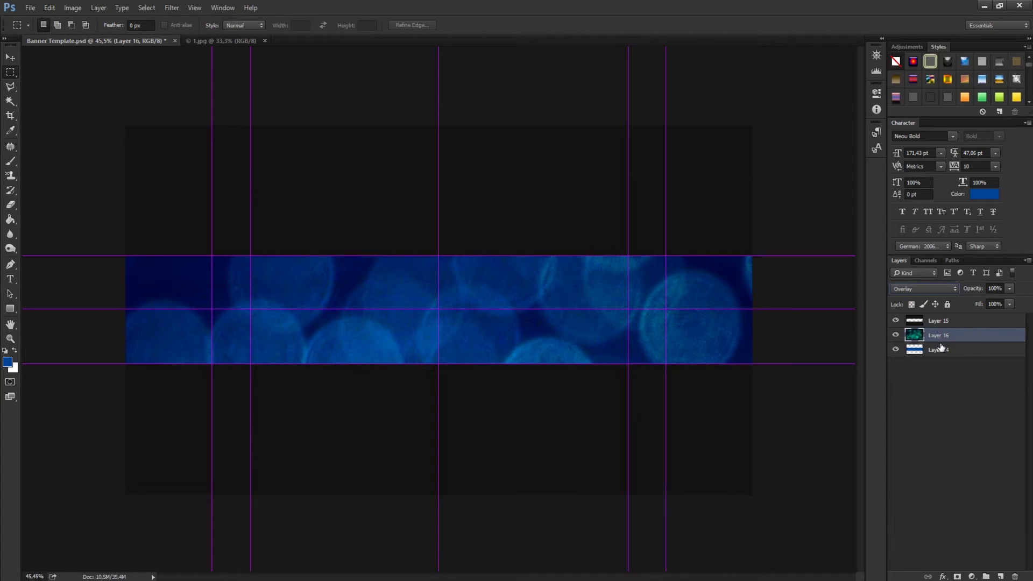
{"action": "left_click", "coordinate": [30, 9]}
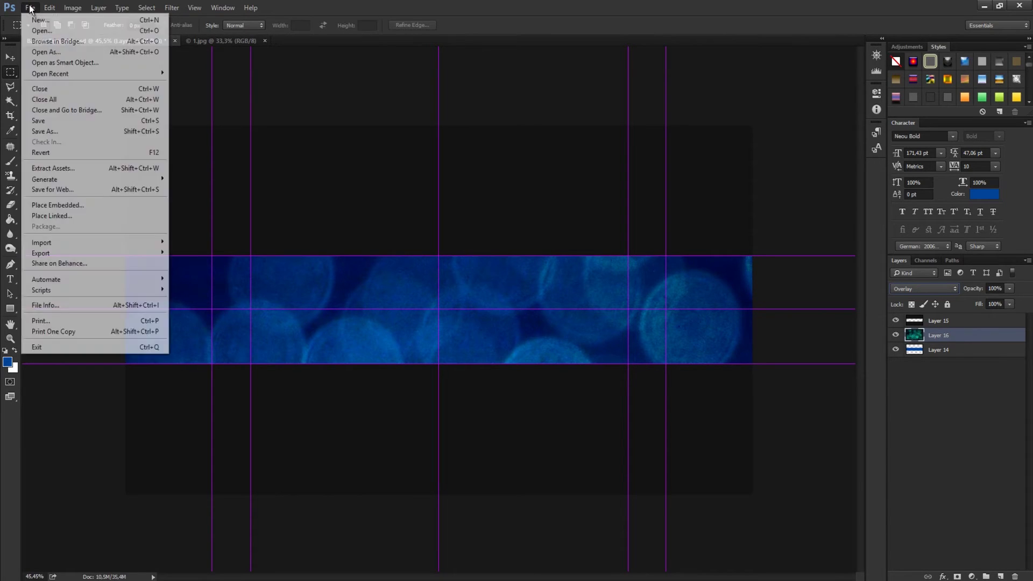
Place image 3 as a linked layer, enlarged to about 158% to cover the banner
{"action": "left_click", "coordinate": [61, 216]}
{"action": "double_click", "coordinate": [254, 91]}
{"action": "left_click_drag", "start_coordinate": [584, 196], "coordinate": [755, 70]}
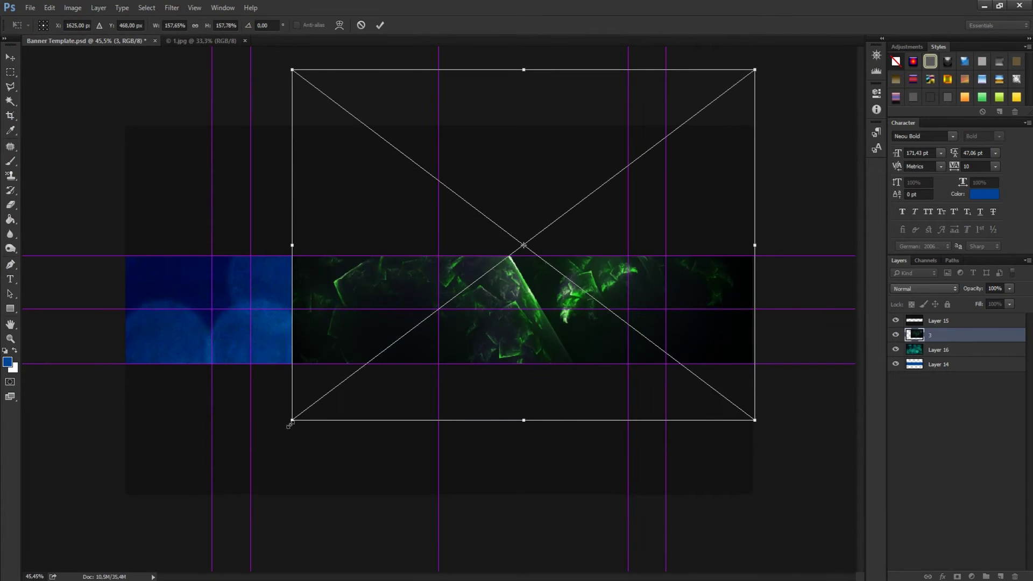
{"action": "left_click_drag", "start_coordinate": [289, 426], "coordinate": [122, 549]}
{"action": "key", "text": "Return"}
{"action": "left_click", "coordinate": [924, 289]}
Blend layer 3 in Overlay and bring up Hue/Saturation for the bokeh layer
{"action": "left_click", "coordinate": [908, 392]}
{"action": "left_click", "coordinate": [924, 349]}
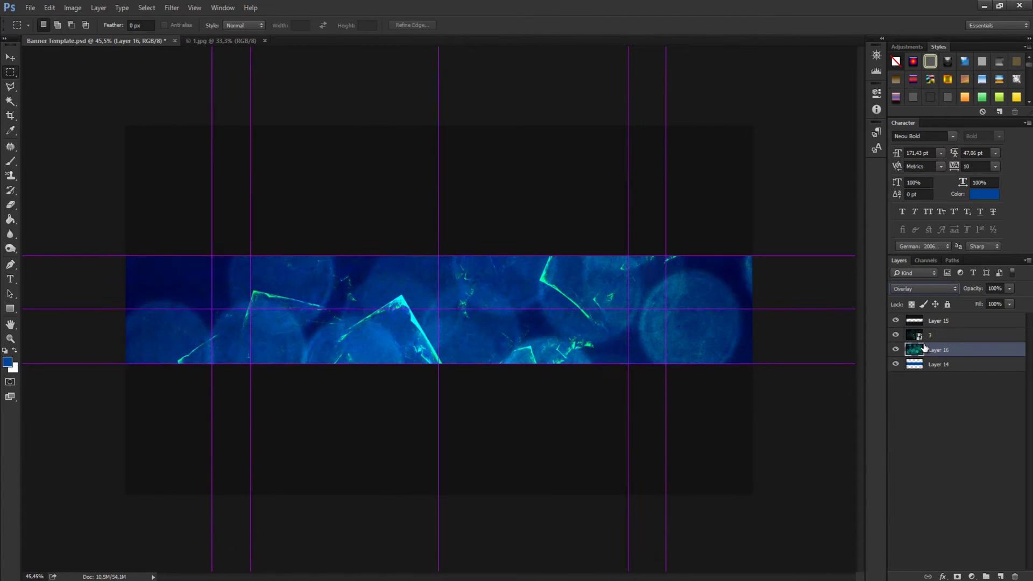
{"action": "left_click", "coordinate": [73, 8]}
{"action": "left_click", "coordinate": [77, 8]}
Drop the bokeh layer's saturation to -100 and select layer 3
{"action": "left_click", "coordinate": [73, 8]}
{"action": "key", "text": "ctrl+u"}
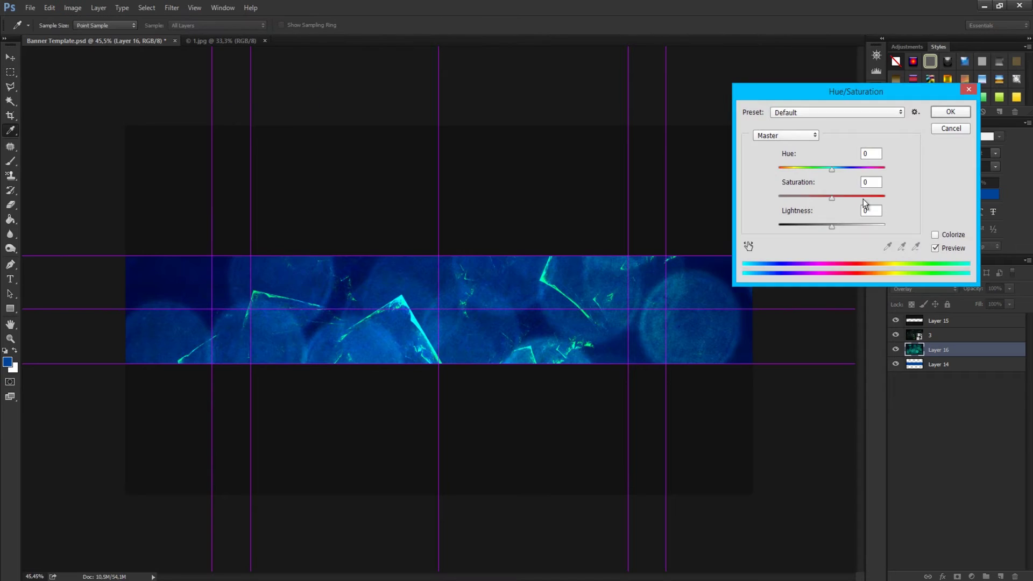
{"action": "key", "text": "Return"}
{"action": "key", "text": "m"}
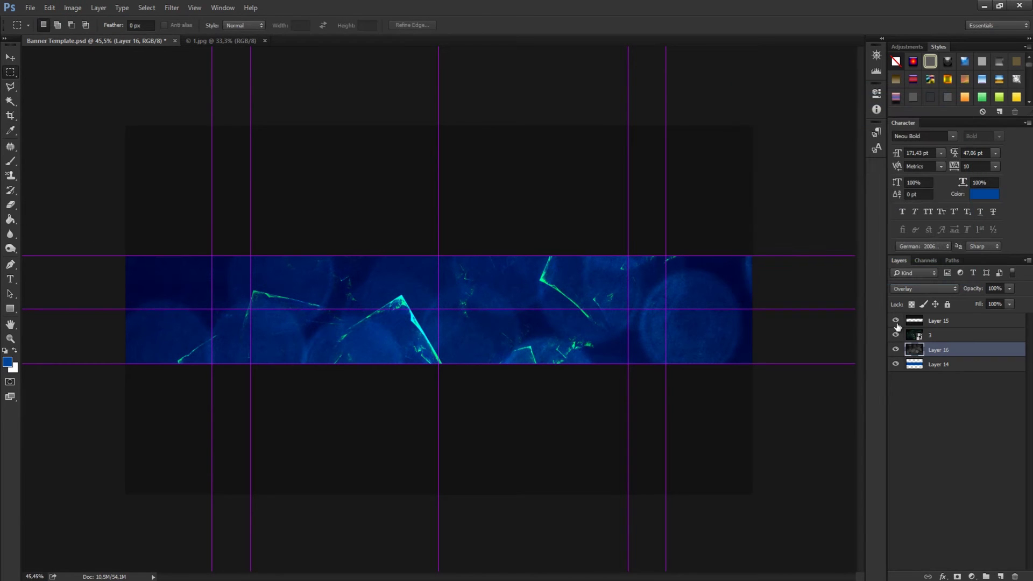
{"action": "left_click", "coordinate": [921, 330]}
Copy all of 6.jpg into the banner and enlarge it to cover the strip
{"action": "left_click", "coordinate": [31, 7]}
{"action": "left_click", "coordinate": [42, 31]}
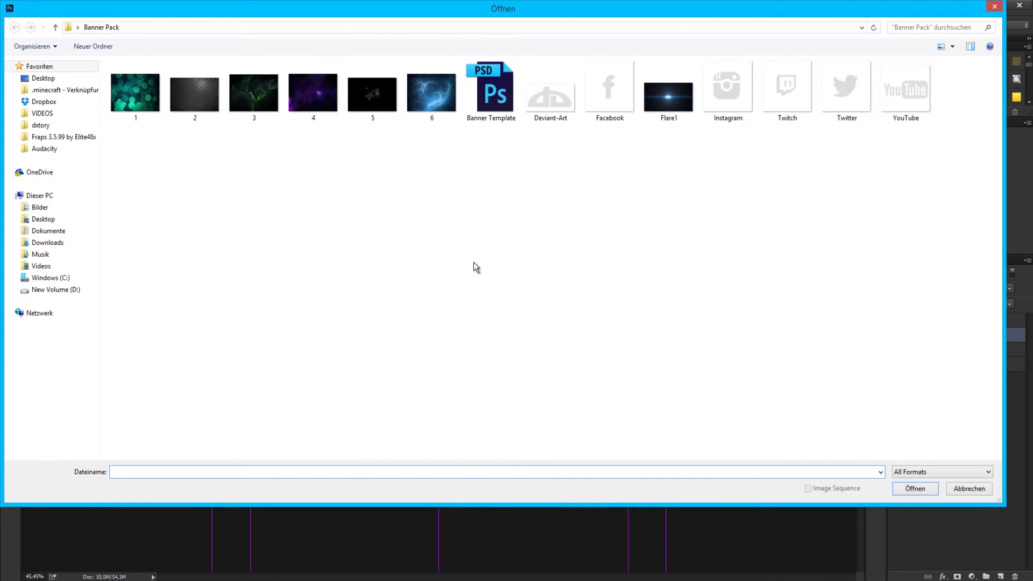
{"action": "left_click", "coordinate": [314, 88]}
{"action": "left_click", "coordinate": [913, 489]}
{"action": "key", "text": "ctrl+a"}
{"action": "key", "text": "ctrl+c"}
{"action": "left_click", "coordinate": [98, 39]}
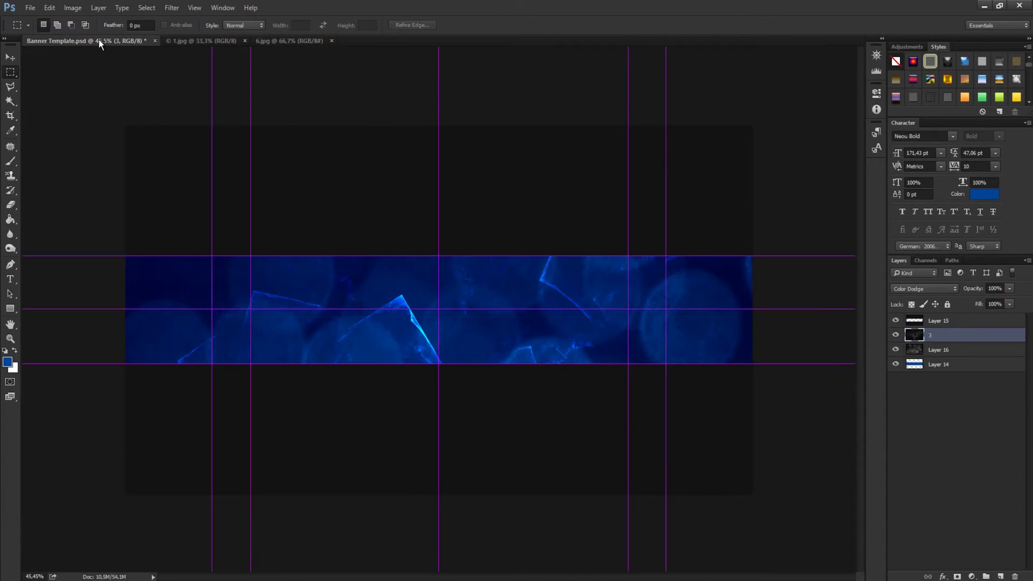
{"action": "key", "text": "ctrl+v"}
{"action": "key", "text": "ctrl+t"}
{"action": "left_click_drag", "start_coordinate": [636, 154], "coordinate": [754, 64]}
{"action": "key", "text": "Return"}
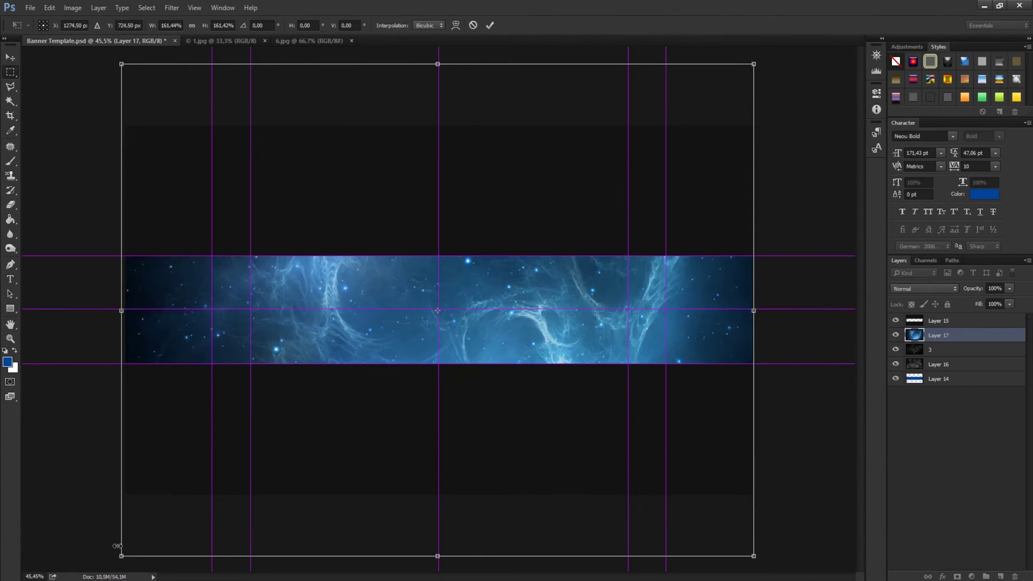
Fully desaturate the 6.jpg texture and blend it in Color Dodge
{"action": "left_click", "coordinate": [73, 8]}
{"action": "left_click", "coordinate": [216, 97]}
{"action": "left_click_drag", "start_coordinate": [863, 177], "coordinate": [780, 178]}
{"action": "key", "text": "Return"}
{"action": "left_click", "coordinate": [909, 289]}
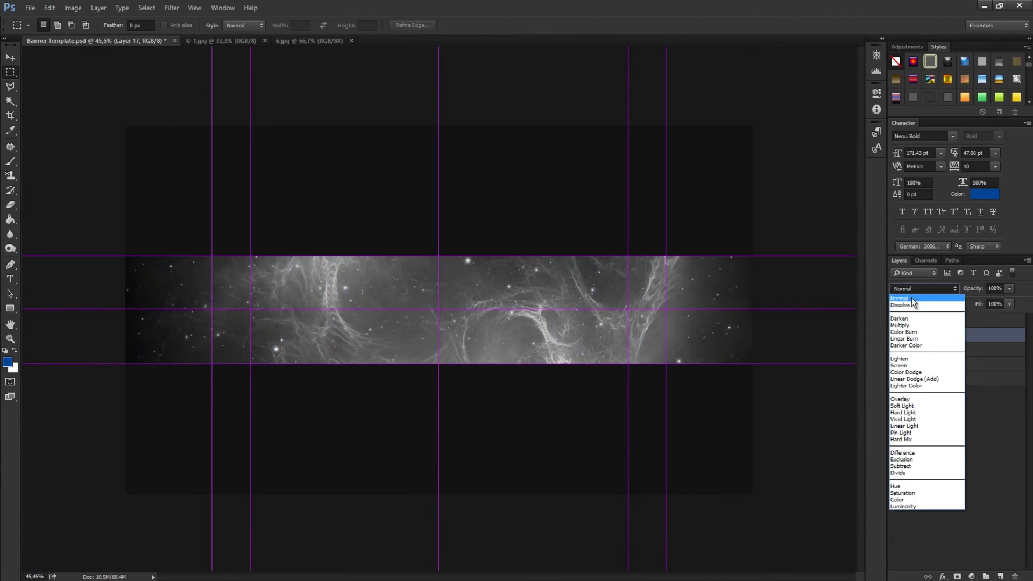
{"action": "left_click", "coordinate": [905, 405]}
{"action": "key", "text": "alt+bracketleft"}
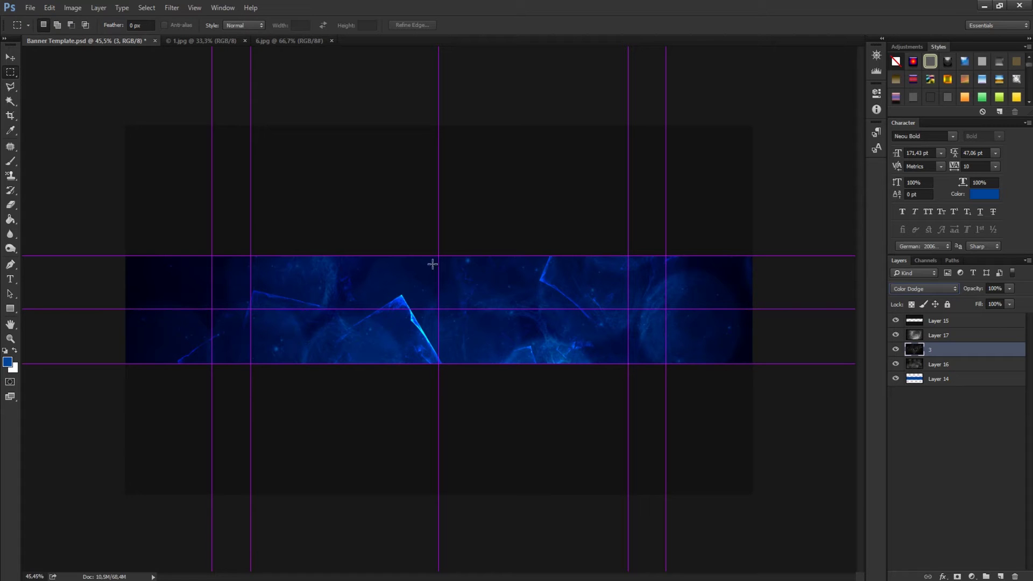
Move the layer 3 and Layer 17 textures within the band, then bring up Place Embedded
{"action": "left_click", "coordinate": [10, 57]}
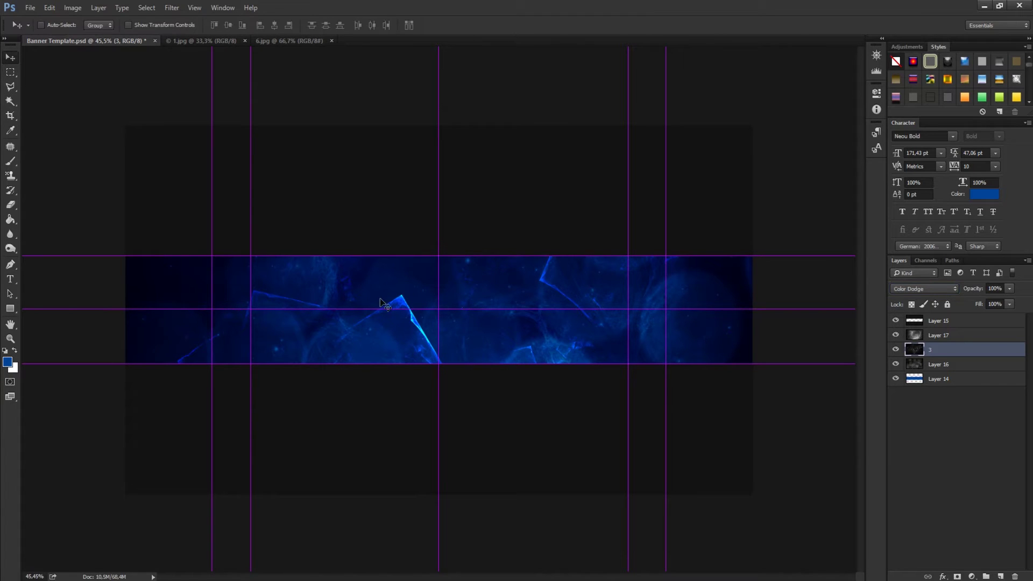
{"action": "left_click_drag", "start_coordinate": [427, 326], "coordinate": [363, 485]}
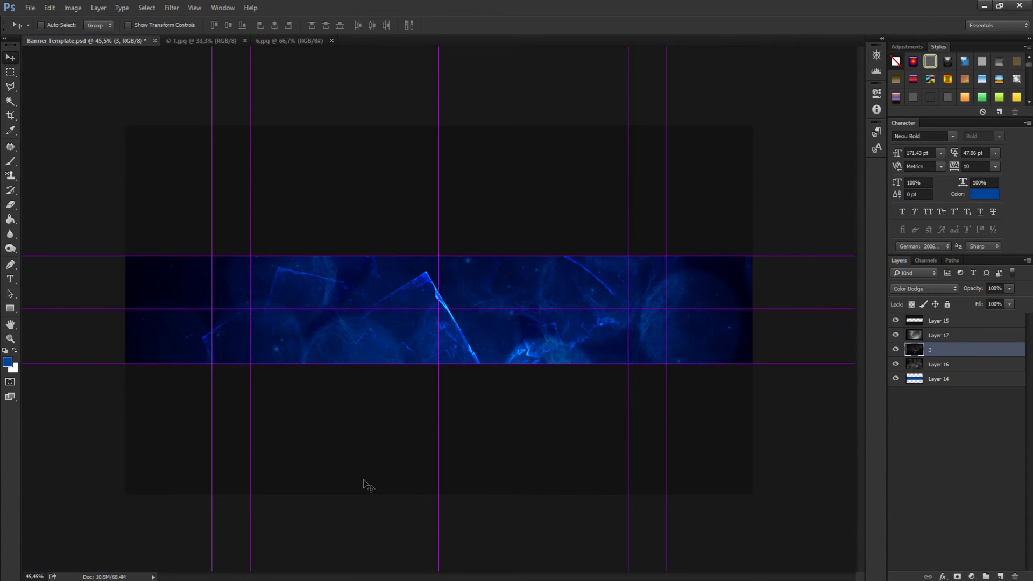
{"action": "left_click", "coordinate": [914, 335]}
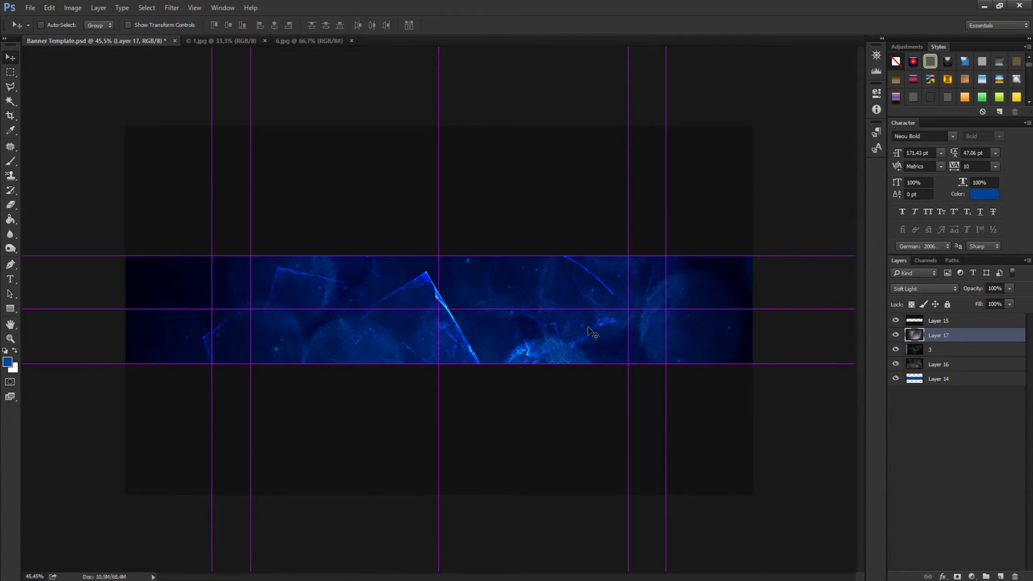
{"action": "left_click_drag", "start_coordinate": [594, 330], "coordinate": [526, 461]}
{"action": "left_click", "coordinate": [681, 319], "text": "ctrl"}
{"action": "left_click", "coordinate": [653, 330], "text": "ctrl"}
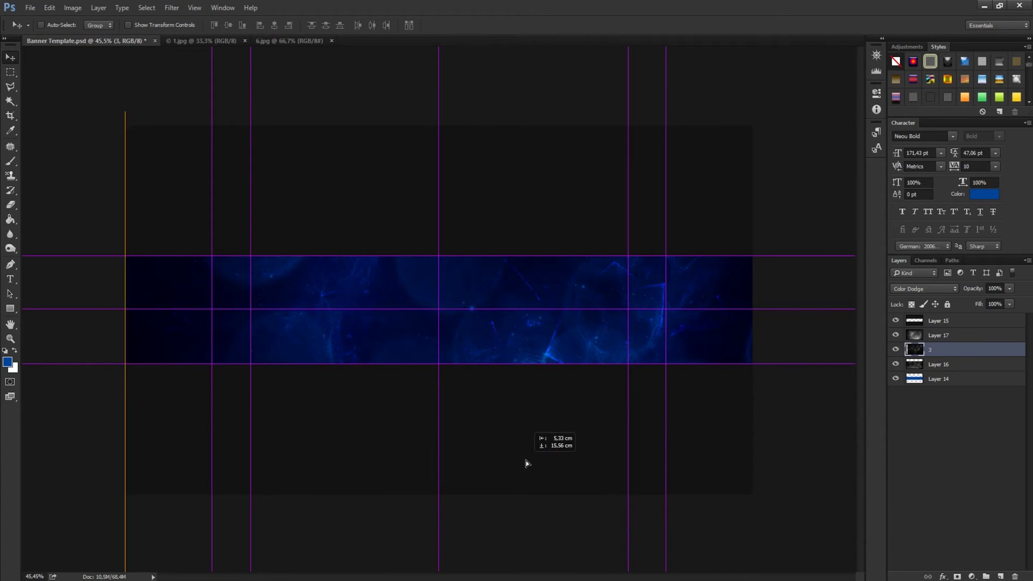
{"action": "left_click", "coordinate": [30, 7]}
{"action": "left_click", "coordinate": [58, 205]}
Place image 4 into the banner and try Color Dodge and other blend modes on it
{"action": "left_click", "coordinate": [312, 90]}
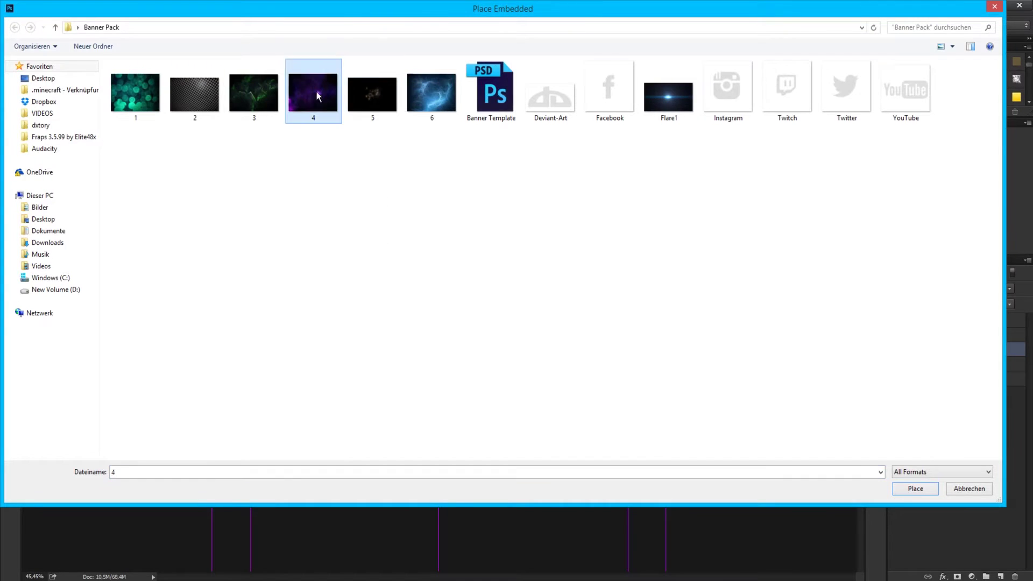
{"action": "double_click", "coordinate": [315, 90]}
{"action": "key", "text": "Return"}
{"action": "left_click", "coordinate": [73, 8]}
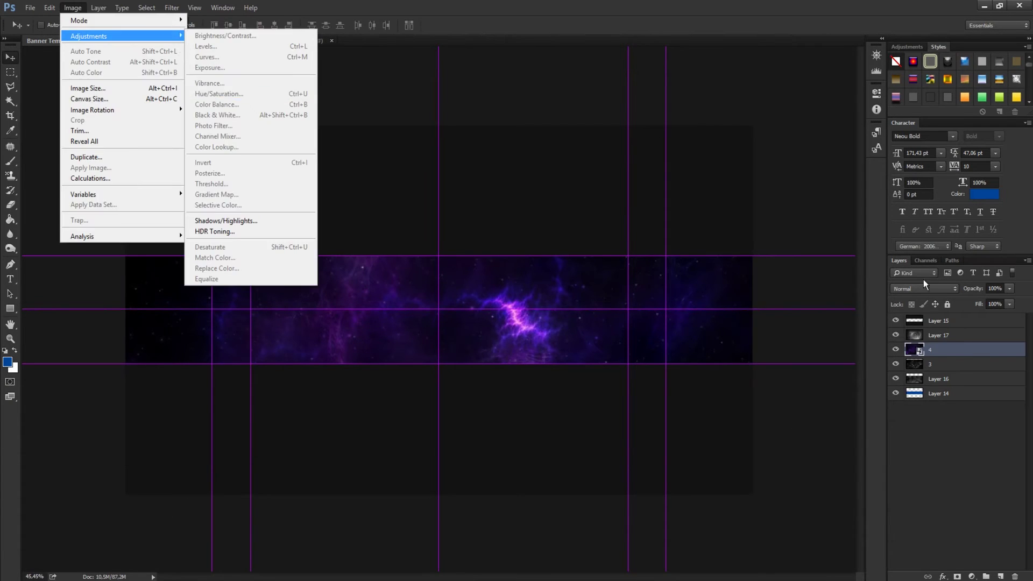
{"action": "left_click", "coordinate": [924, 289]}
{"action": "left_click", "coordinate": [934, 312]}
{"action": "left_click", "coordinate": [924, 288]}
{"action": "left_click", "coordinate": [915, 344]}
{"action": "left_click", "coordinate": [924, 289]}
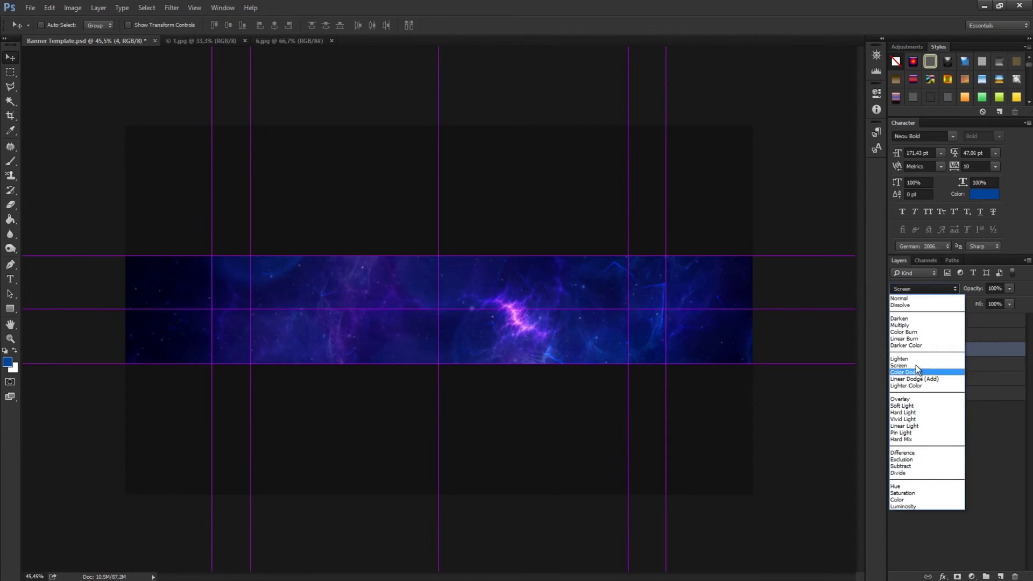
{"action": "left_click", "coordinate": [915, 399]}
Place image 5 at the canvas centre
{"action": "left_click", "coordinate": [73, 8]}
{"action": "left_click", "coordinate": [226, 97]}
{"action": "left_click", "coordinate": [38, 7]}
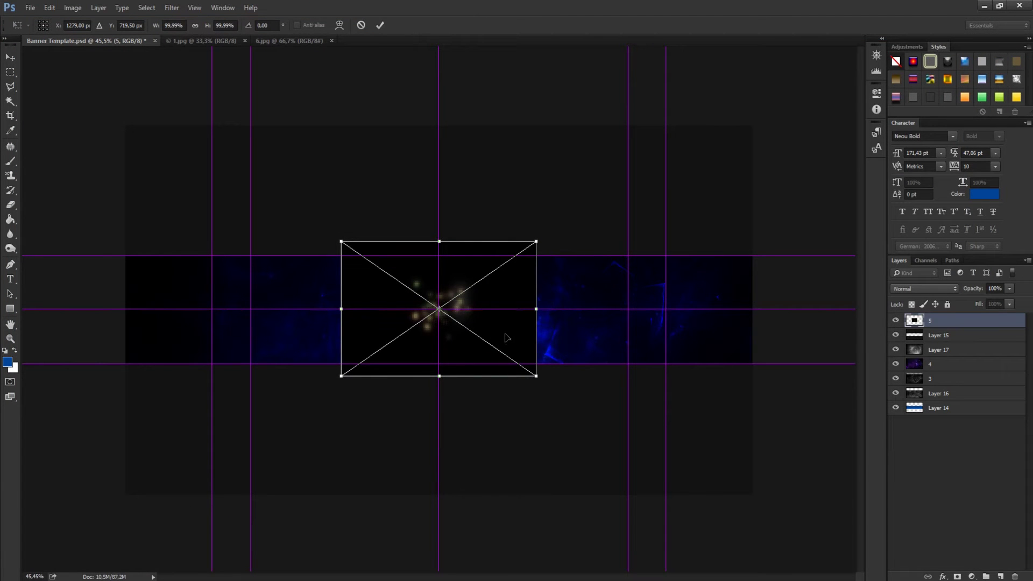
Commit image 5 on the banner's left side and blend it in Screen mode
{"action": "left_click_drag", "start_coordinate": [510, 330], "coordinate": [361, 326]}
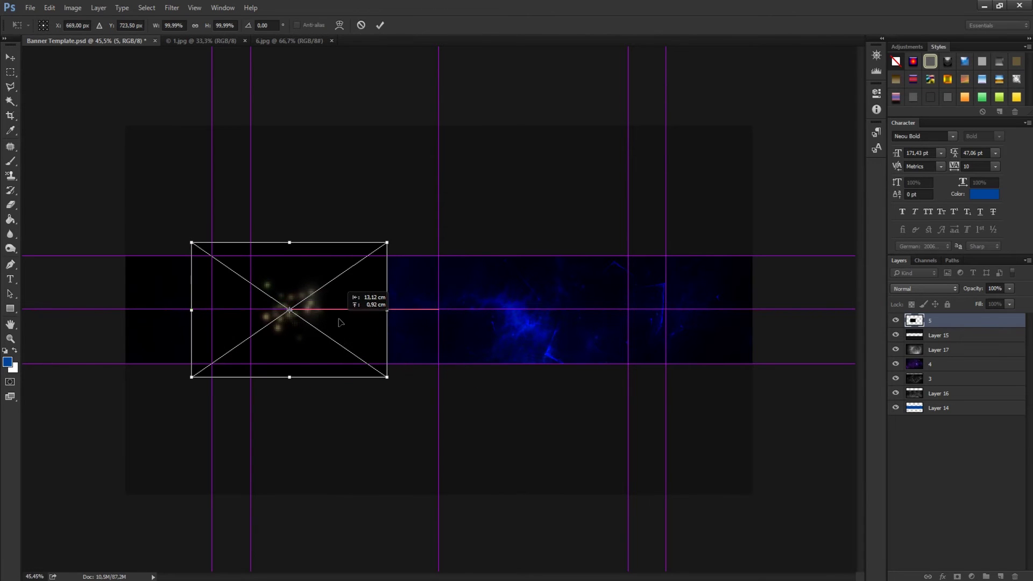
{"action": "left_click_drag", "start_coordinate": [340, 322], "coordinate": [342, 322]}
{"action": "key", "text": "Return"}
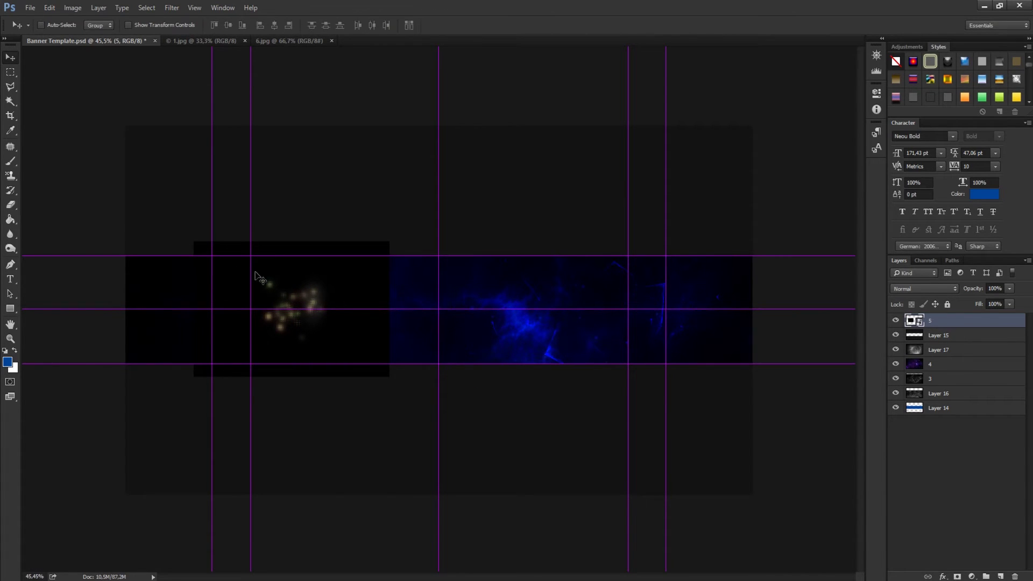
{"action": "left_click", "coordinate": [935, 287]}
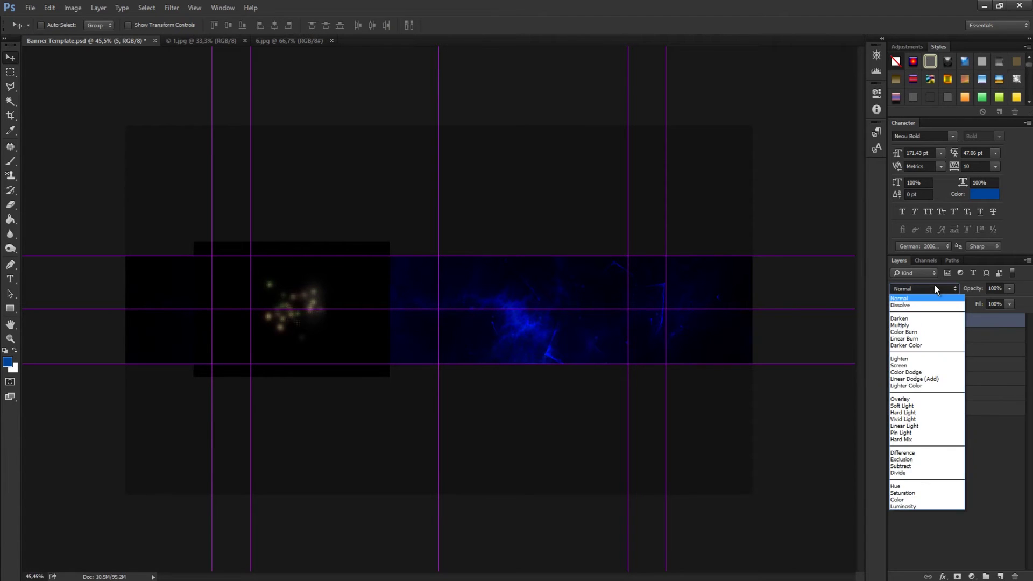
{"action": "left_click", "coordinate": [906, 366]}
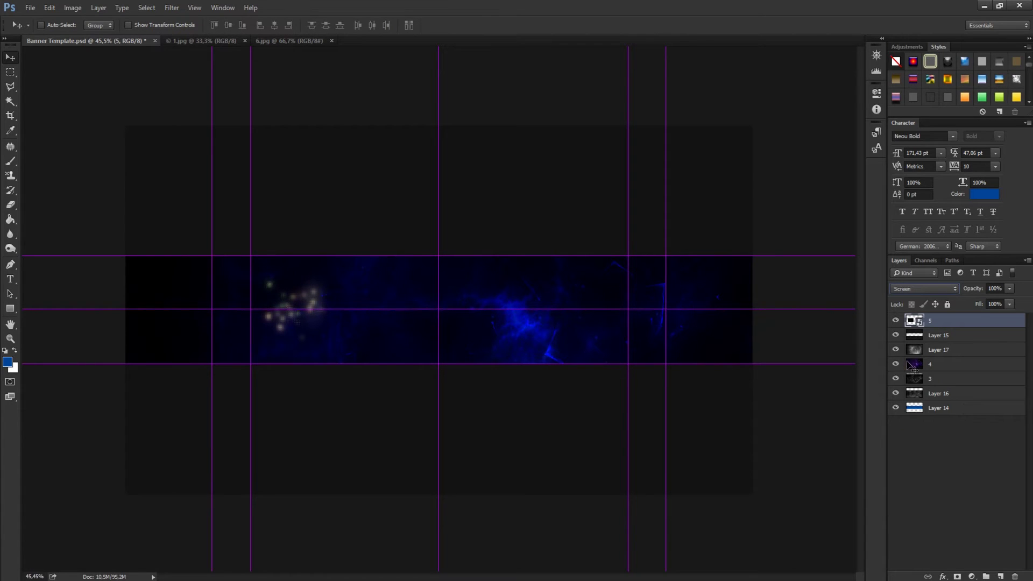
Rasterize layer 5 so it can be adjusted
{"action": "left_click", "coordinate": [78, 7]}
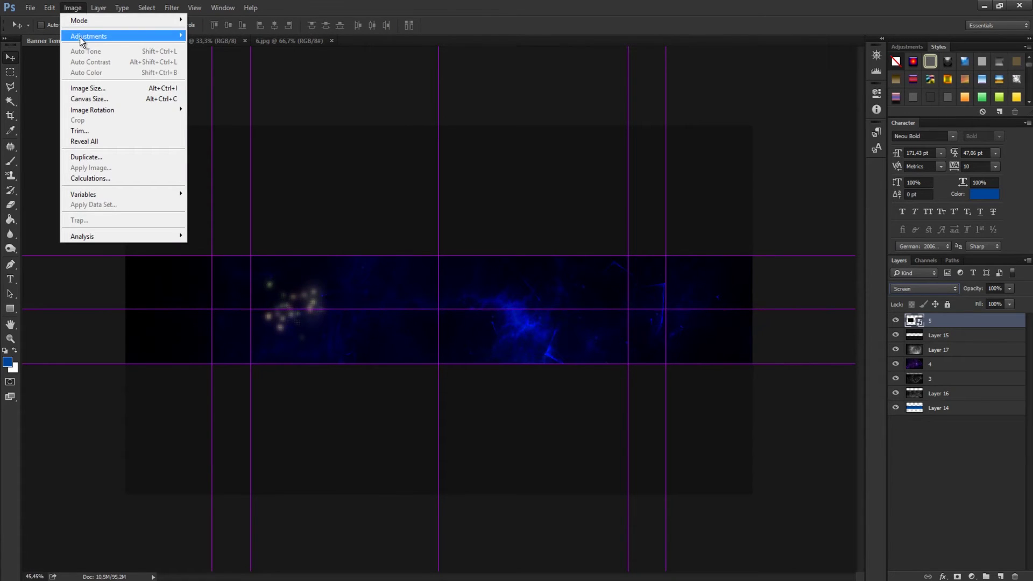
{"action": "mouse_move", "coordinate": [81, 40]}
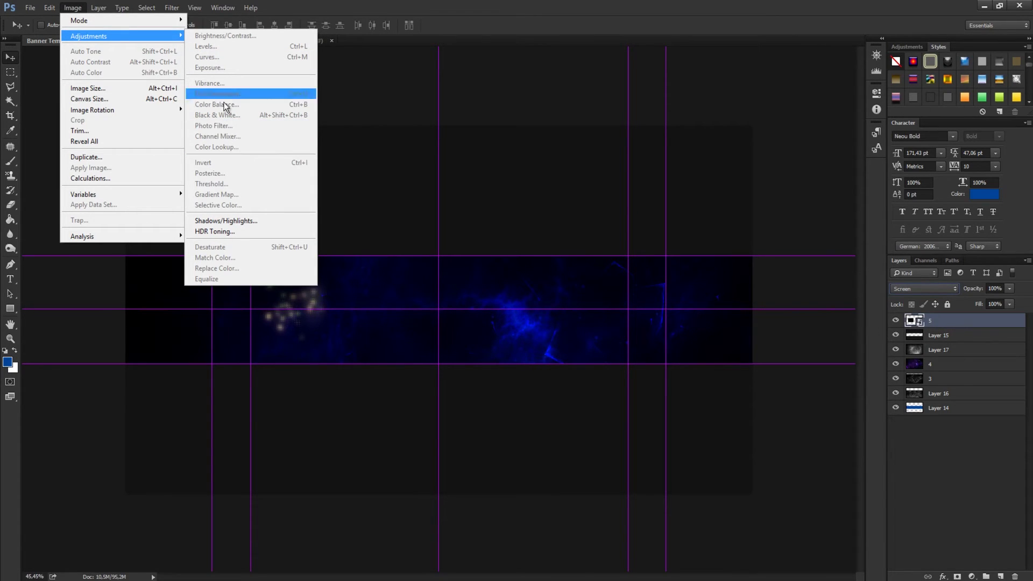
{"action": "left_click", "coordinate": [940, 318]}
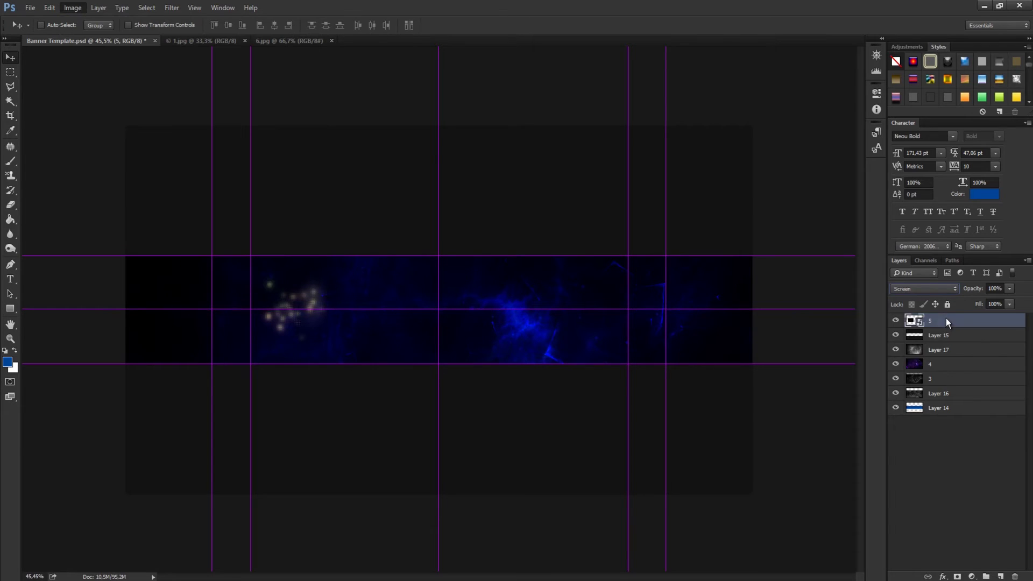
{"action": "right_click", "coordinate": [946, 318]}
{"action": "left_click", "coordinate": [839, 291]}
Remove all colour from layer 5 with Hue/Saturation
{"action": "left_click", "coordinate": [75, 8]}
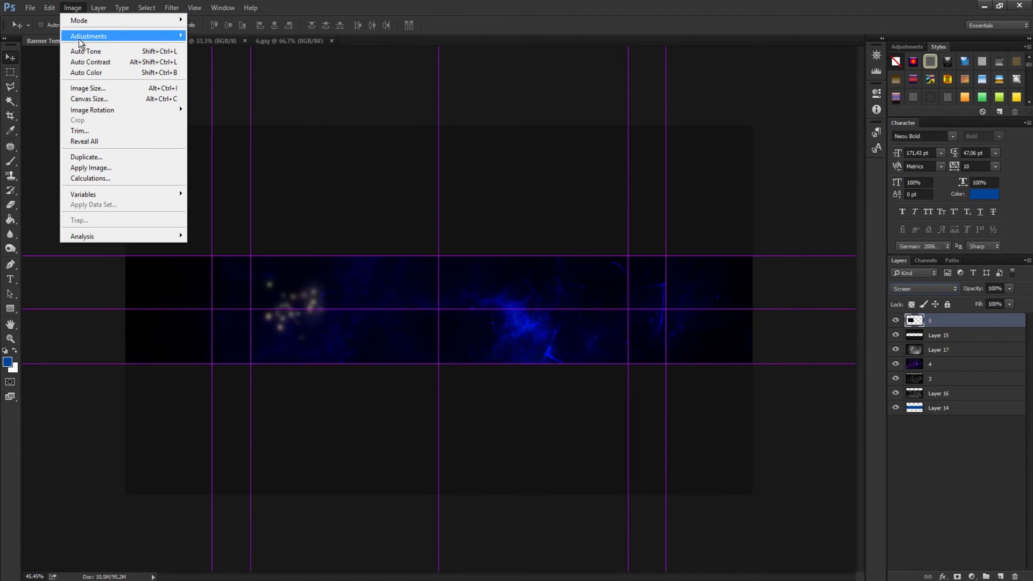
{"action": "mouse_move", "coordinate": [89, 36]}
{"action": "left_click", "coordinate": [258, 96]}
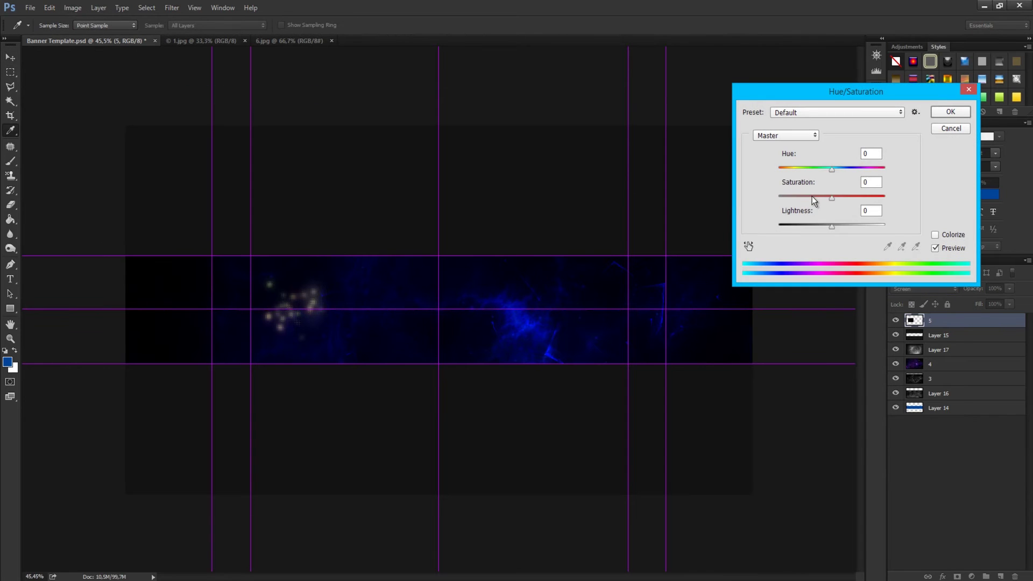
{"action": "left_click_drag", "start_coordinate": [819, 198], "coordinate": [714, 201]}
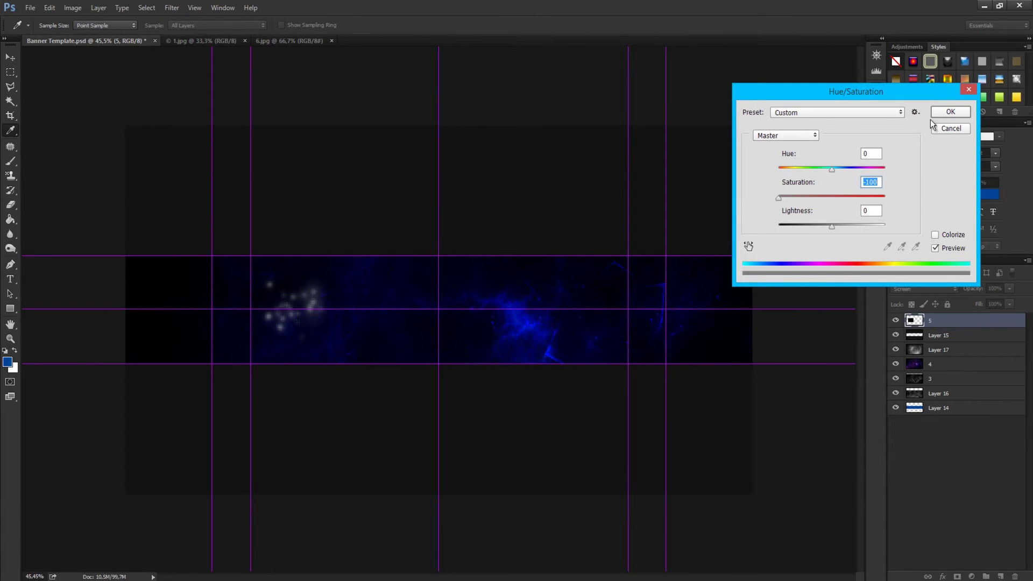
{"action": "left_click", "coordinate": [949, 112]}
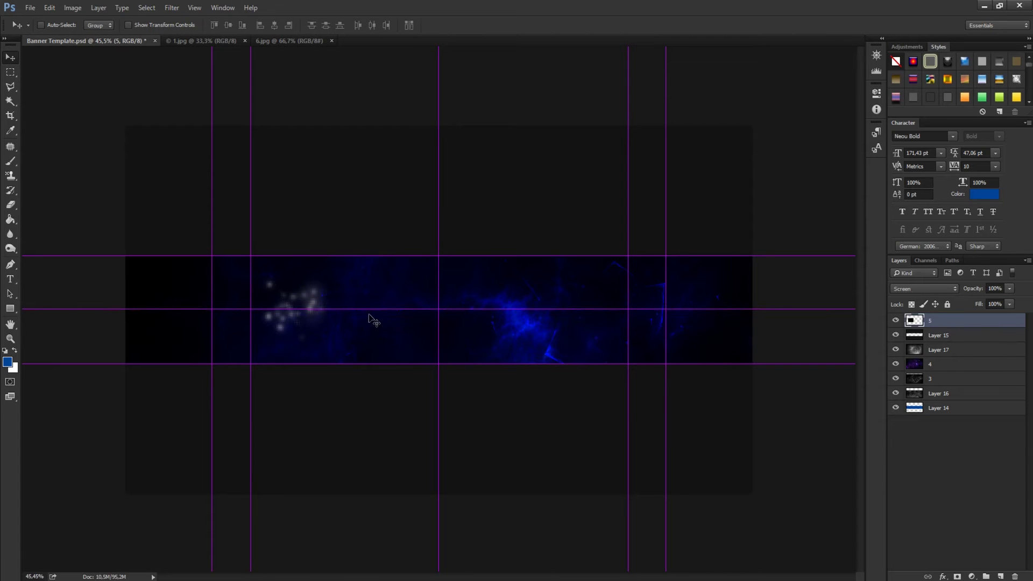
Colorize layer 5 blue at saturation 56 in Hue/Saturation
{"action": "left_click", "coordinate": [63, 8]}
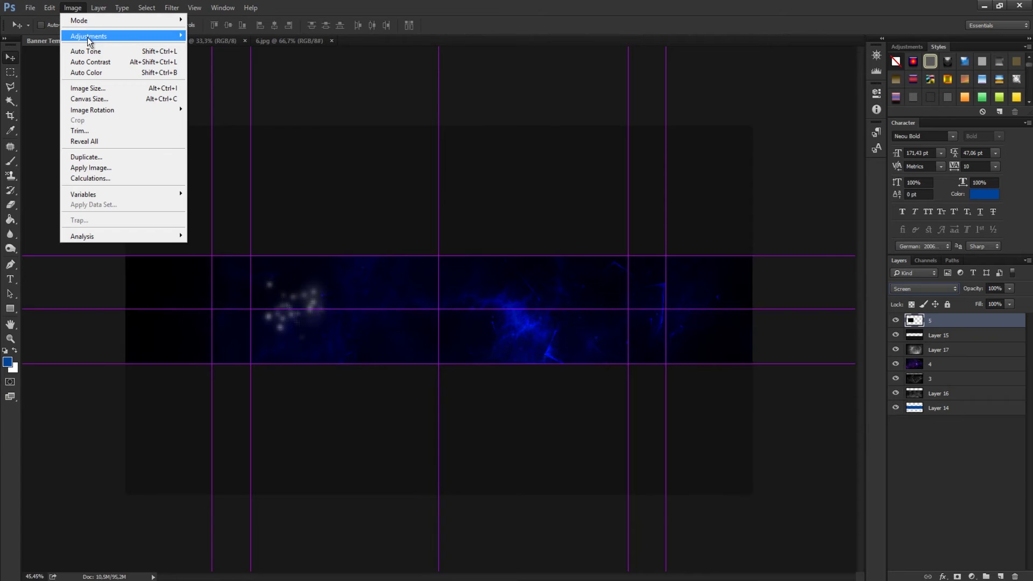
{"action": "mouse_move", "coordinate": [89, 36]}
{"action": "left_click", "coordinate": [226, 94]}
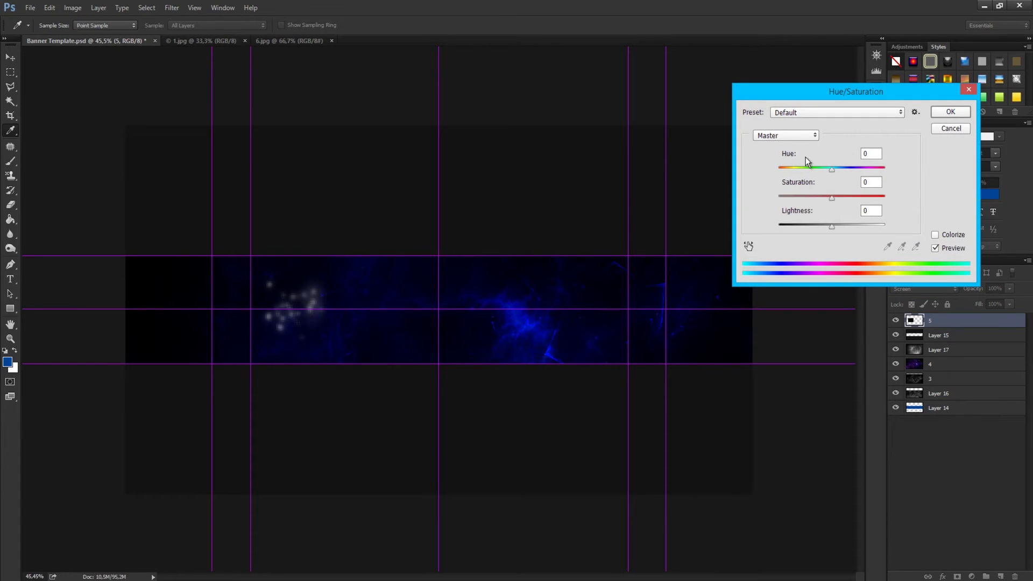
{"action": "left_click", "coordinate": [936, 235]}
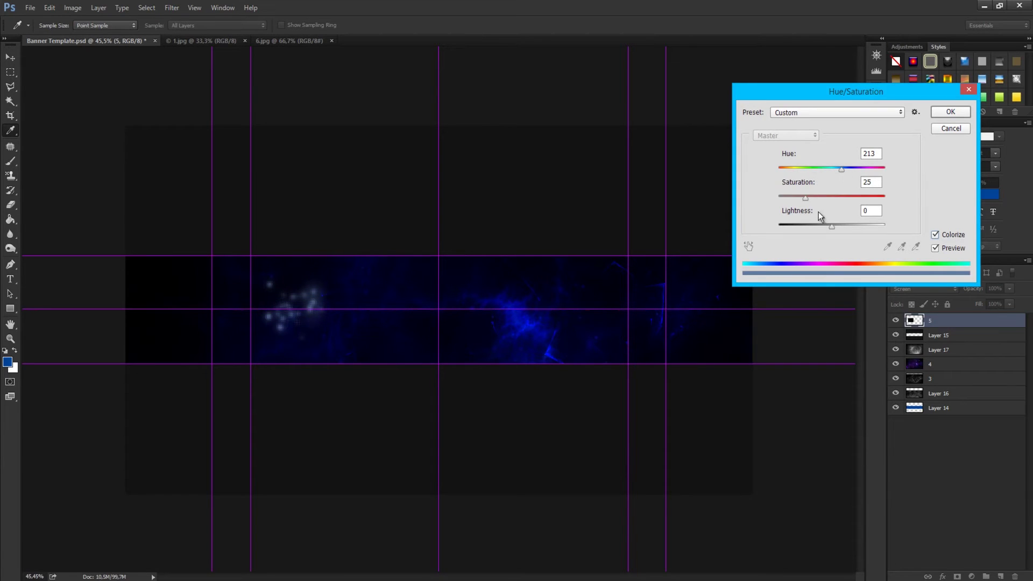
{"action": "left_click_drag", "start_coordinate": [836, 198], "coordinate": [847, 169]}
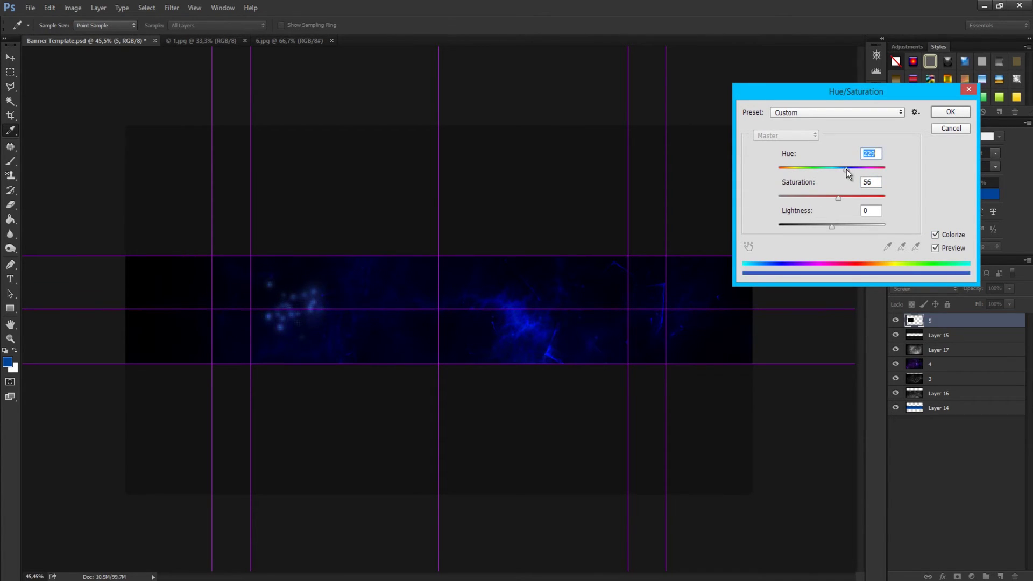
{"action": "key", "text": "Return"}
Duplicate layer 5 as '5 copy'
{"action": "right_click", "coordinate": [960, 323]}
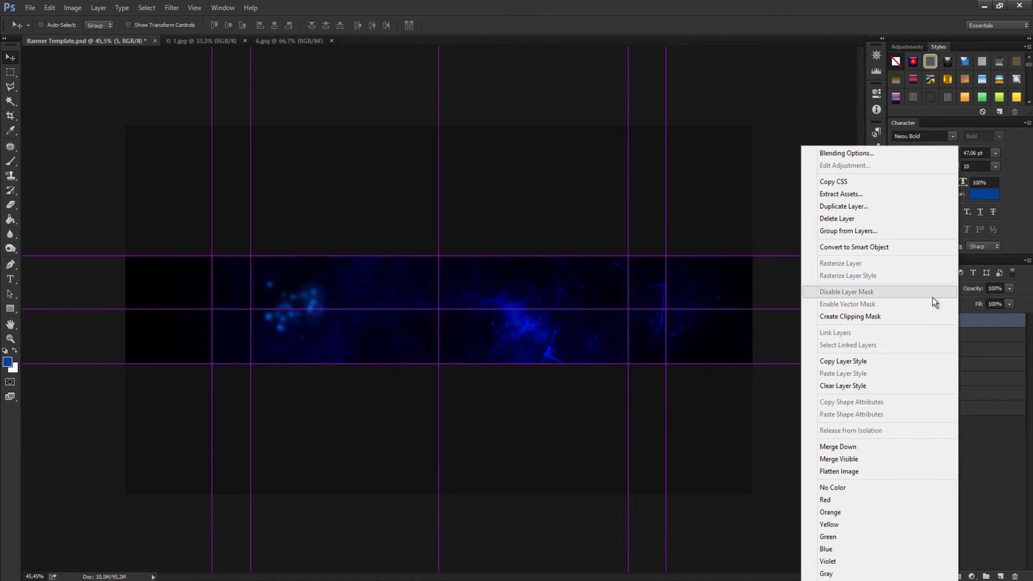
{"action": "left_click", "coordinate": [883, 203]}
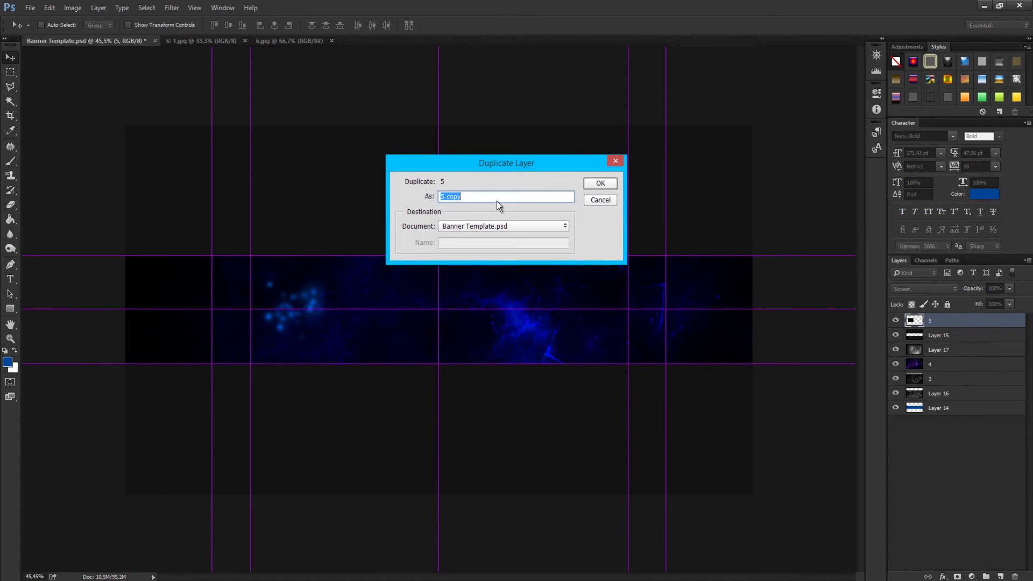
{"action": "left_click", "coordinate": [597, 183]}
Flip 5 copy horizontally onto the right side and nudge layer 5 up-left
{"action": "left_click", "coordinate": [49, 7]}
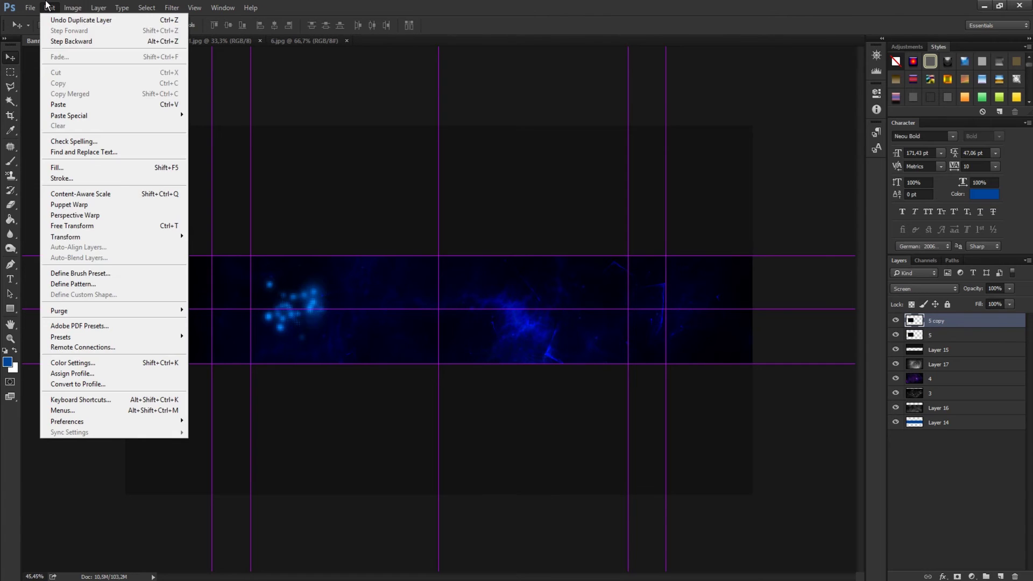
{"action": "mouse_move", "coordinate": [89, 239]}
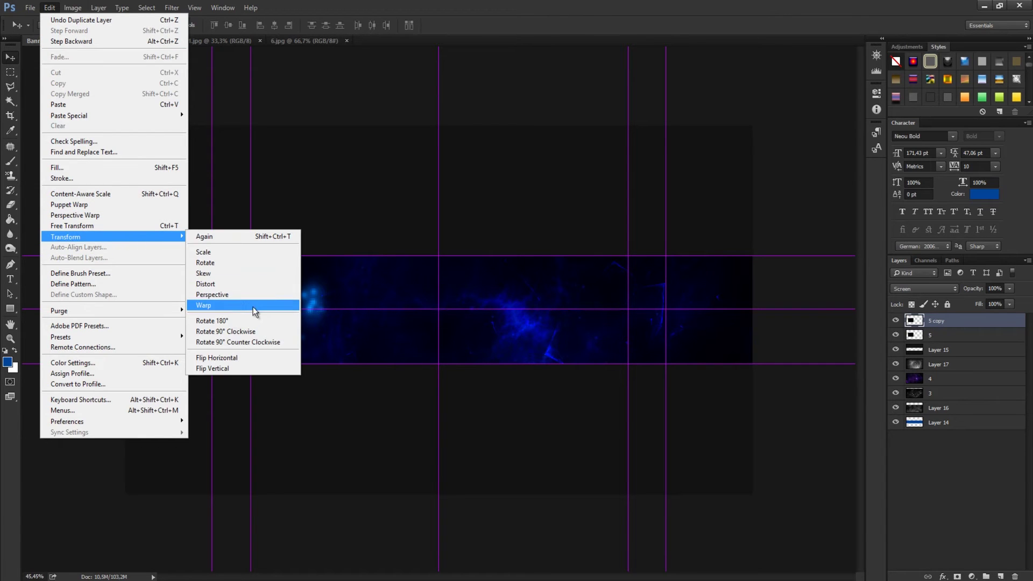
{"action": "left_click", "coordinate": [217, 358]}
{"action": "left_click_drag", "start_coordinate": [376, 307], "coordinate": [630, 327]}
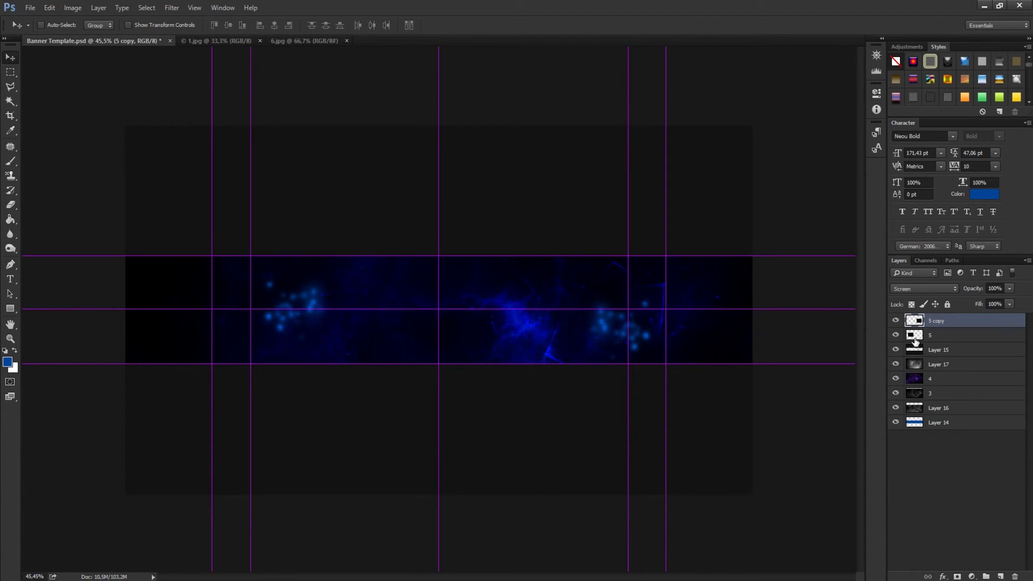
{"action": "left_click", "coordinate": [915, 339]}
{"action": "left_click_drag", "start_coordinate": [334, 345], "coordinate": [312, 332]}
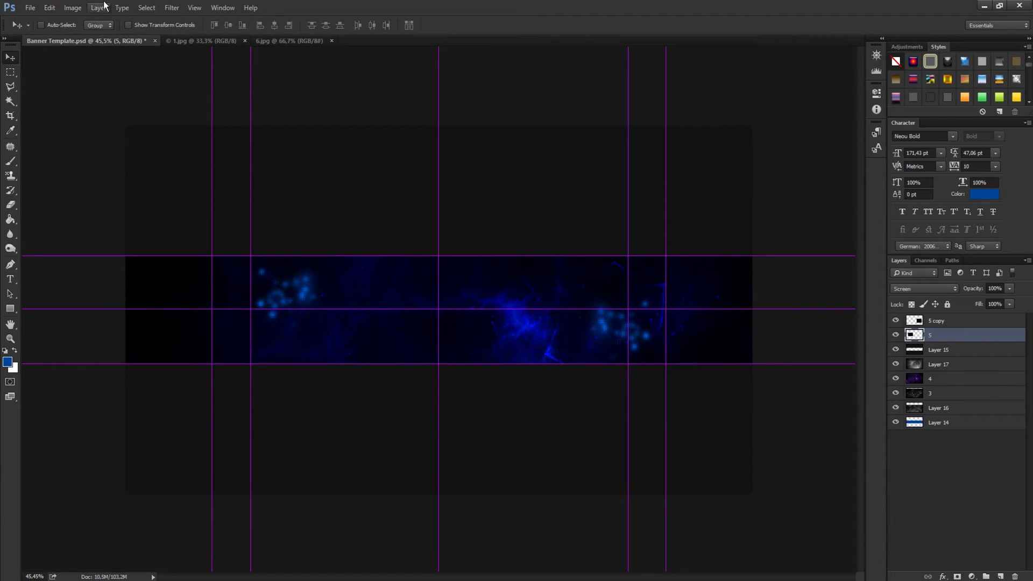
Place Flare1 embedded above the banner's top edge, right of centre
{"action": "left_click", "coordinate": [30, 8]}
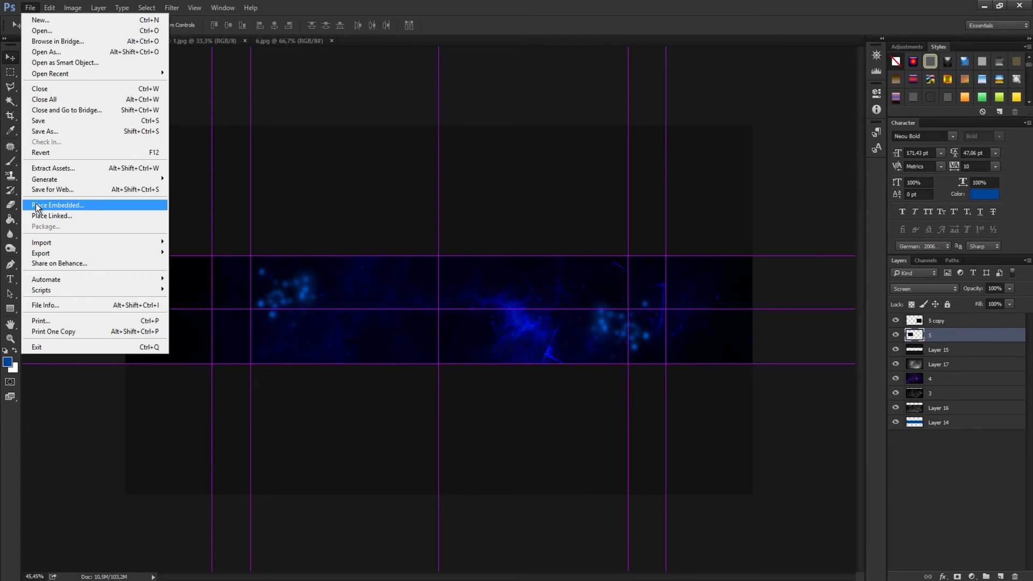
{"action": "left_click", "coordinate": [54, 207]}
{"action": "double_click", "coordinate": [672, 101]}
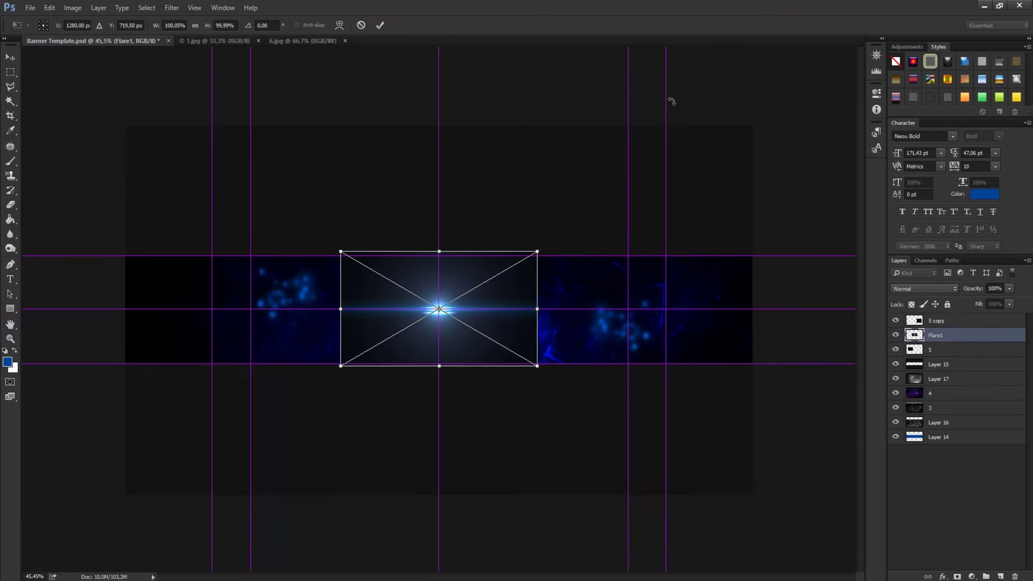
{"action": "left_click_drag", "start_coordinate": [466, 353], "coordinate": [611, 301]}
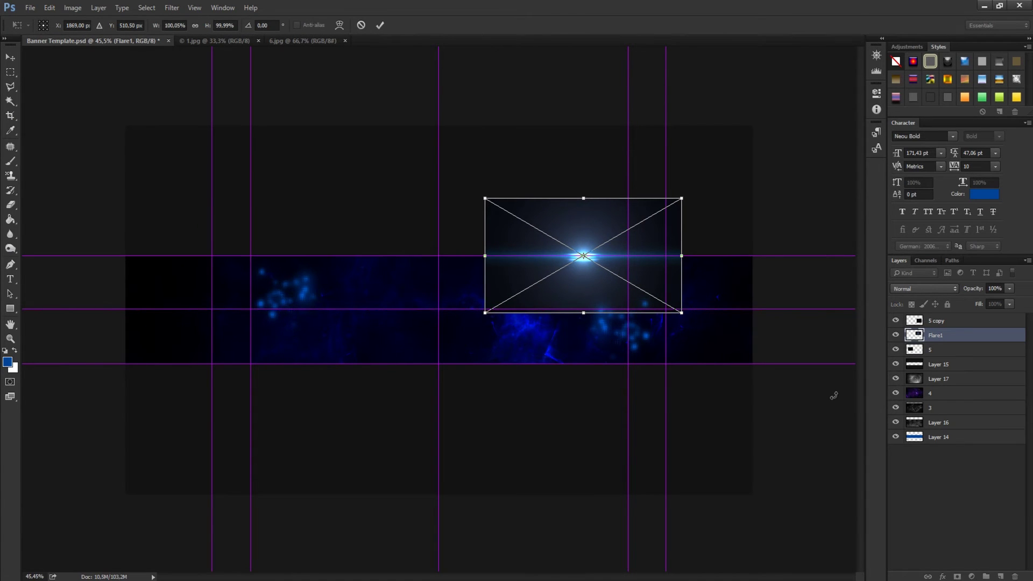
{"action": "key", "text": "Return"}
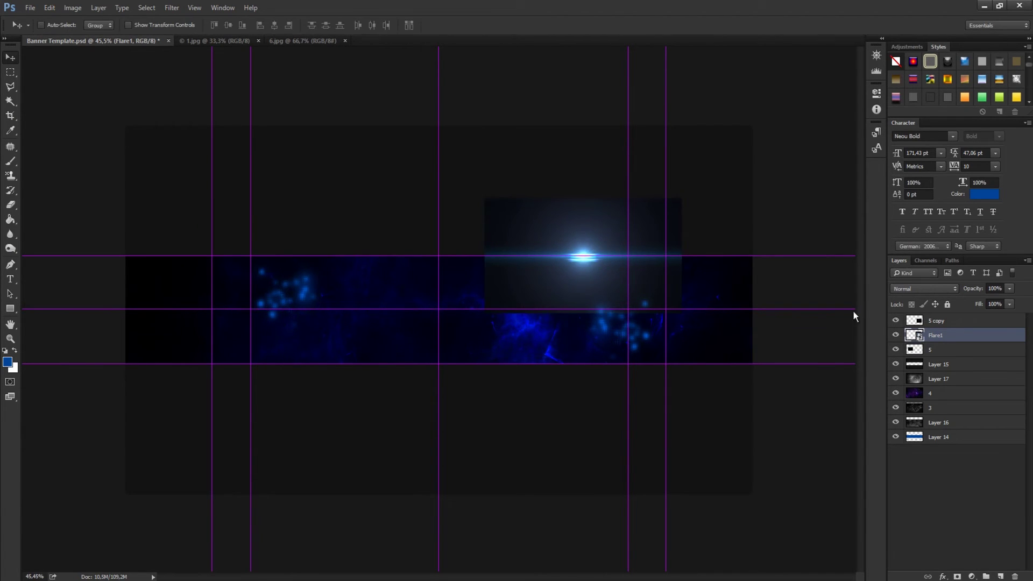
Blend Flare1 in Screen mode and erase its hard left edge
{"action": "left_click", "coordinate": [952, 289]}
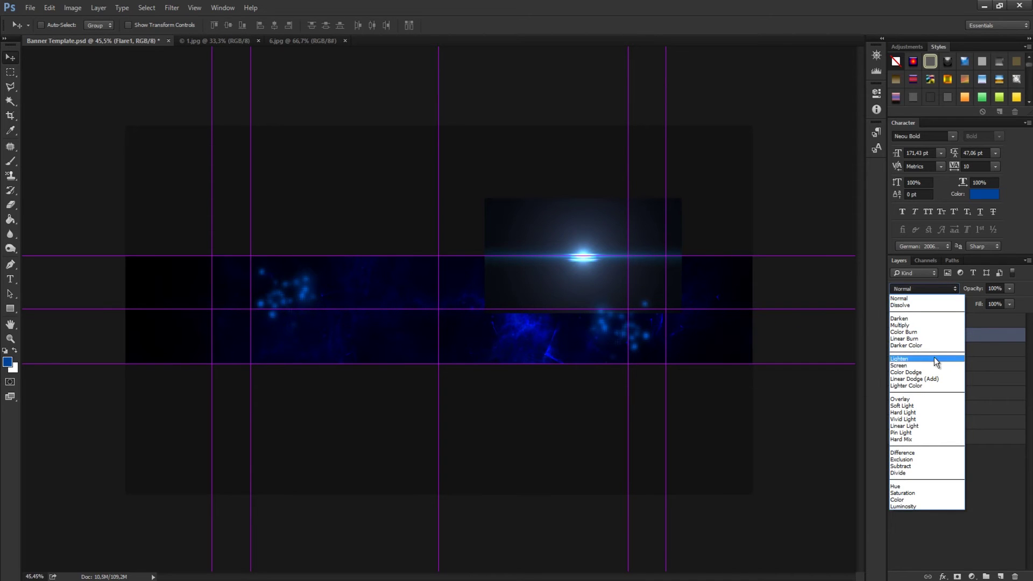
{"action": "left_click", "coordinate": [921, 366]}
{"action": "key", "text": "e"}
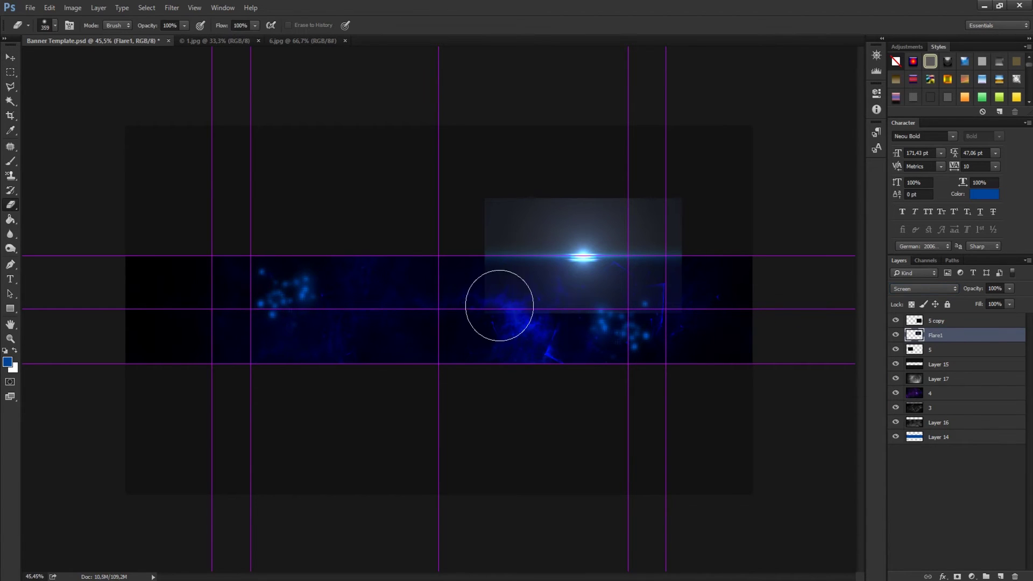
{"action": "mouse_move", "coordinate": [501, 306]}
{"action": "left_mouse_down"}
{"action": "mouse_move", "coordinate": [492, 224]}
{"action": "mouse_move", "coordinate": [474, 286]}
{"action": "mouse_move", "coordinate": [535, 328]}
{"action": "mouse_move", "coordinate": [597, 339]}
{"action": "mouse_move", "coordinate": [680, 321]}
{"action": "mouse_move", "coordinate": [695, 300]}
{"action": "left_mouse_up"}
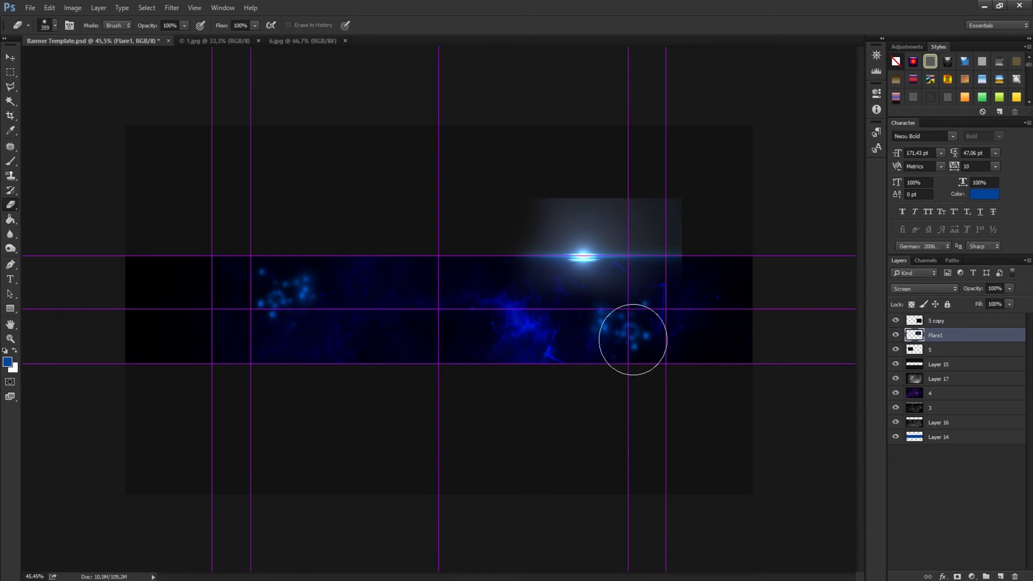
Apply Brightness/Contrast to Flare1 with brightness -64 and contrast 24
{"action": "left_click", "coordinate": [73, 8]}
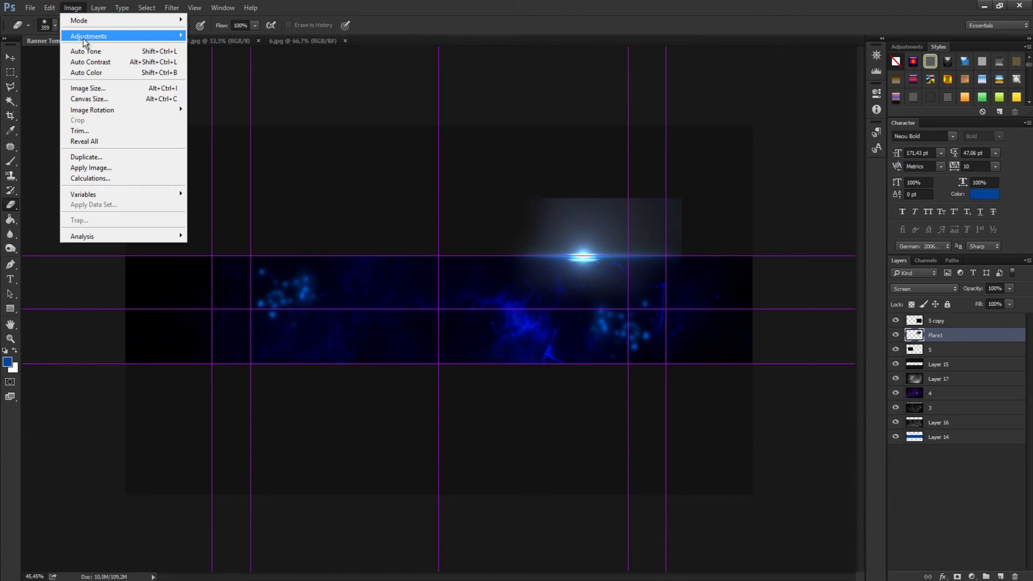
{"action": "mouse_move", "coordinate": [91, 37]}
{"action": "left_click", "coordinate": [205, 36]}
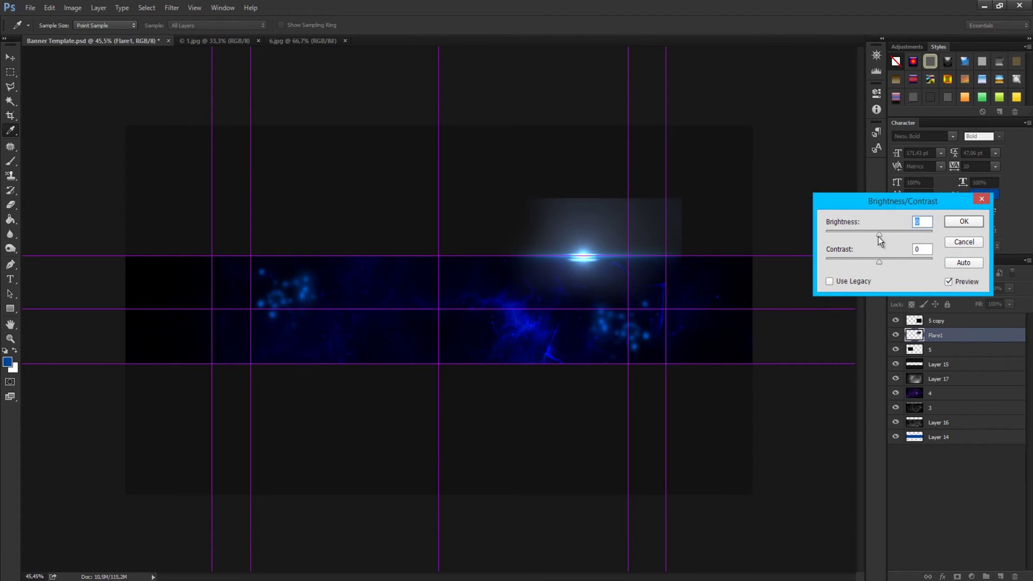
{"action": "left_click_drag", "start_coordinate": [878, 237], "coordinate": [891, 274]}
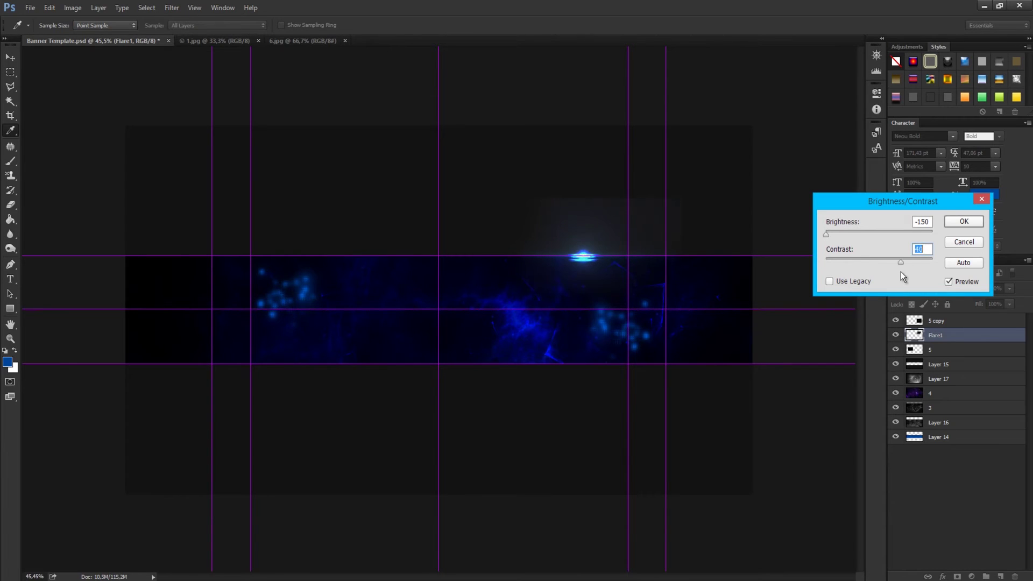
{"action": "left_click_drag", "start_coordinate": [879, 271], "coordinate": [892, 270]}
{"action": "left_click_drag", "start_coordinate": [828, 232], "coordinate": [856, 240]}
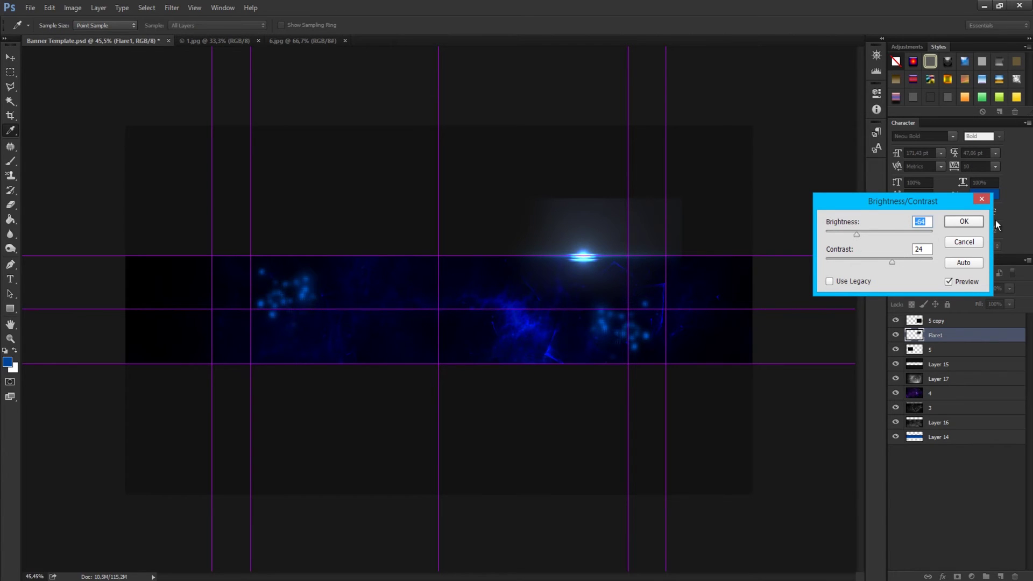
{"action": "left_click", "coordinate": [964, 221]}
{"action": "key", "text": "e"}
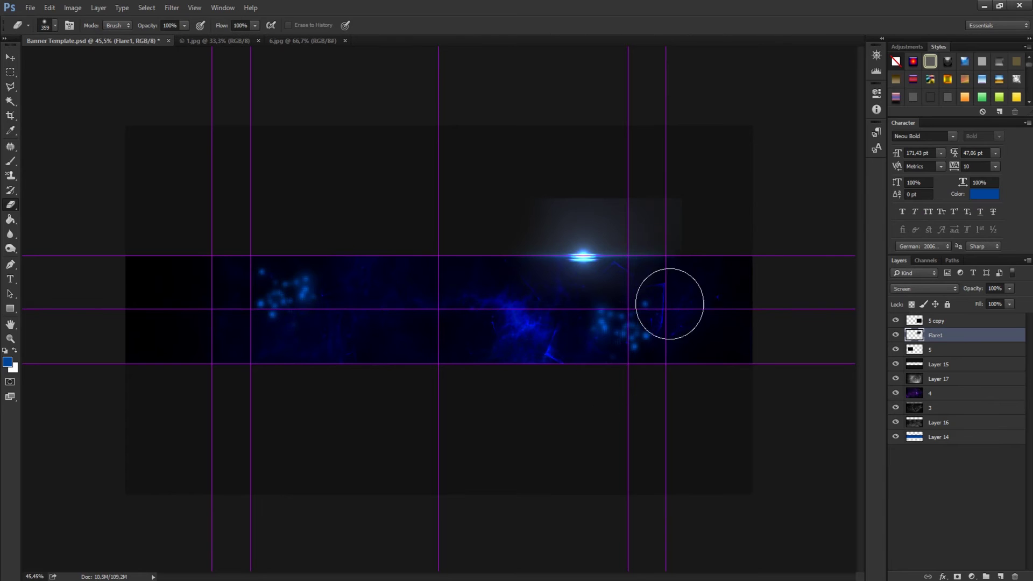
Erase Flare1's upper-left glow edge, then move Layer 15 to the top with Flare1 just below
{"action": "left_click_drag", "start_coordinate": [590, 162], "coordinate": [568, 184]}
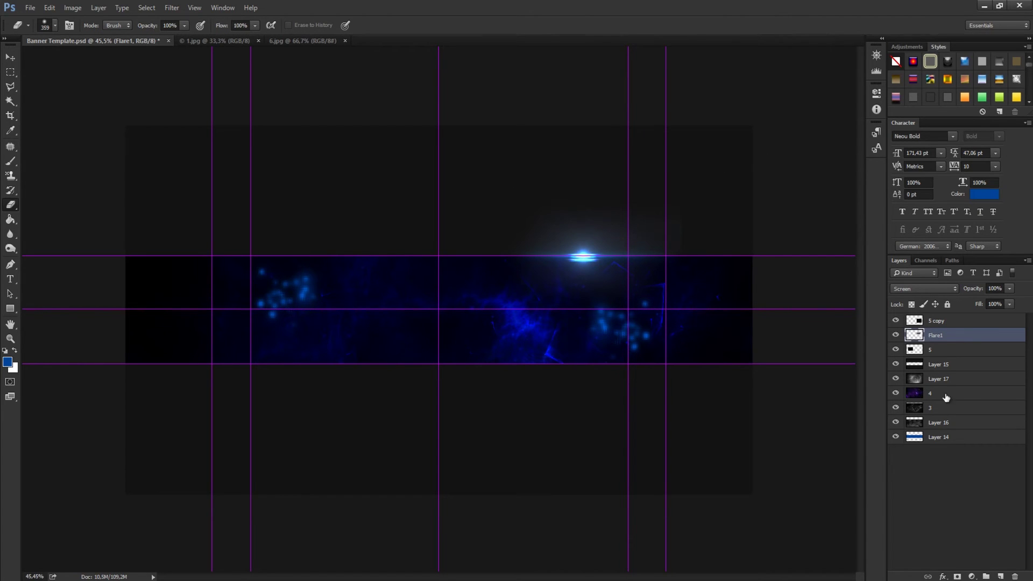
{"action": "left_click", "coordinate": [915, 366]}
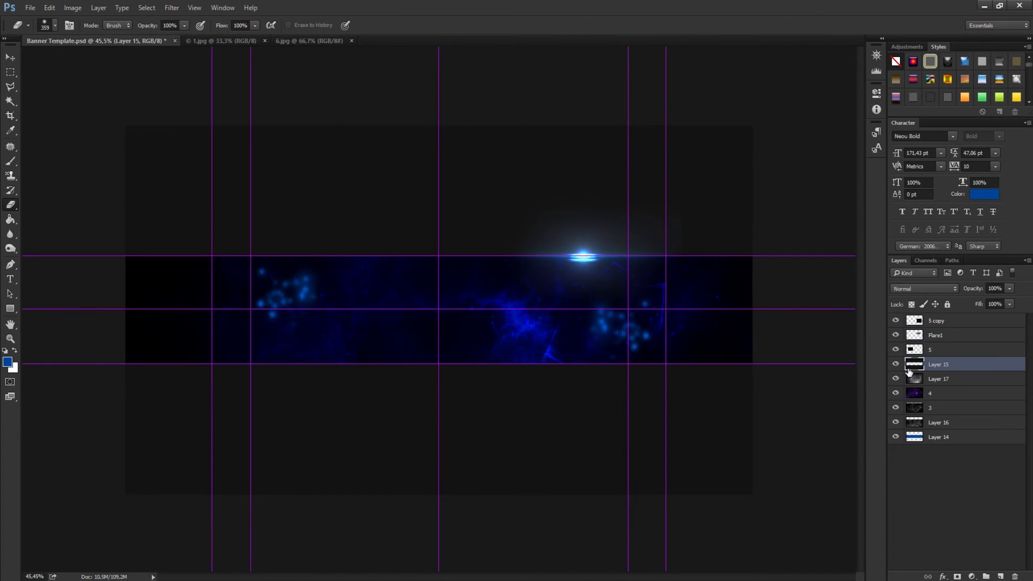
{"action": "left_click_drag", "start_coordinate": [915, 366], "coordinate": [915, 320]}
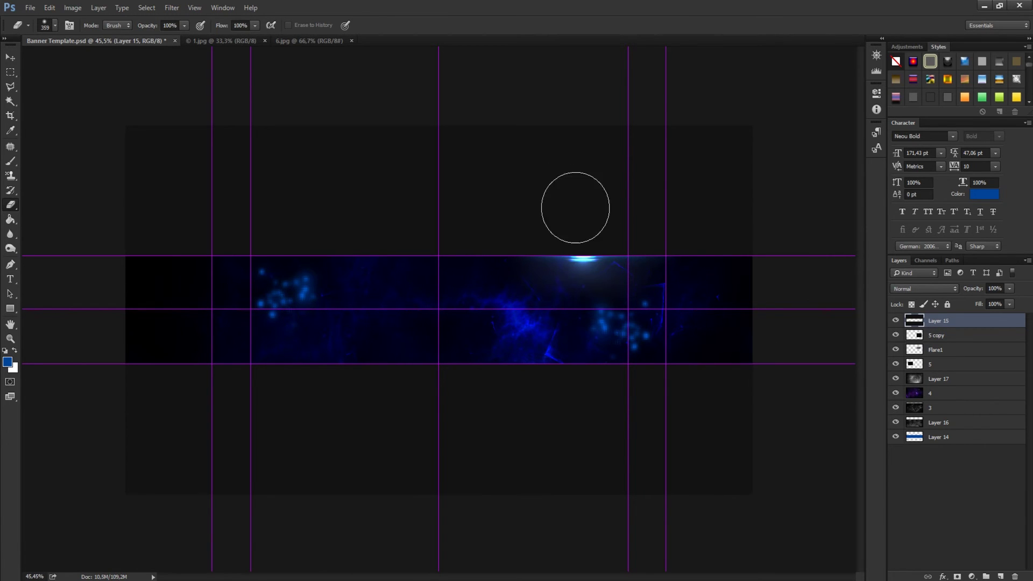
{"action": "key", "text": "v"}
{"action": "left_click_drag", "start_coordinate": [930, 345], "coordinate": [949, 338]}
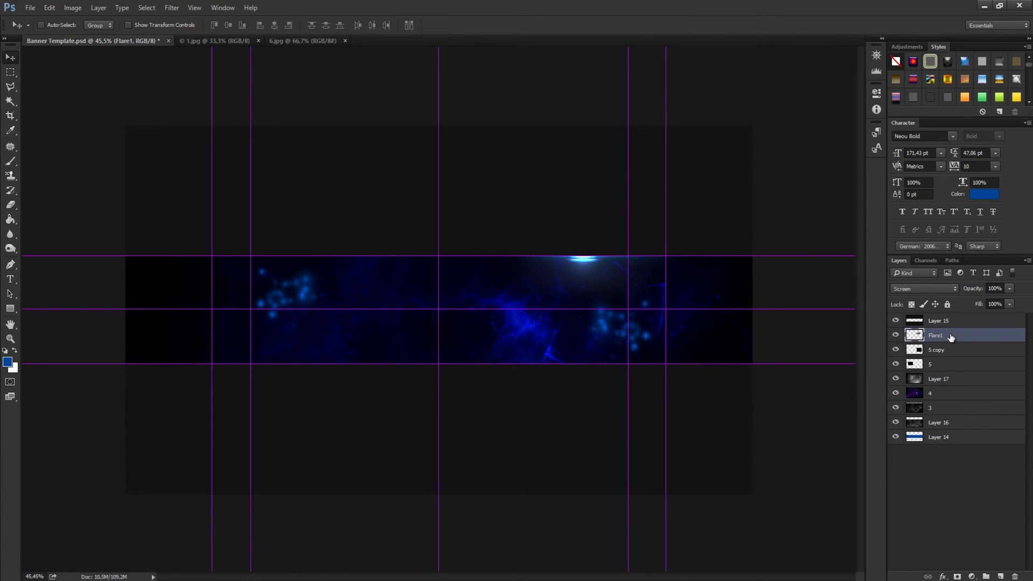
Duplicate the Flare1 layer and drag the copy to the banner's bottom edge, left of centre
{"action": "right_click", "coordinate": [953, 336]}
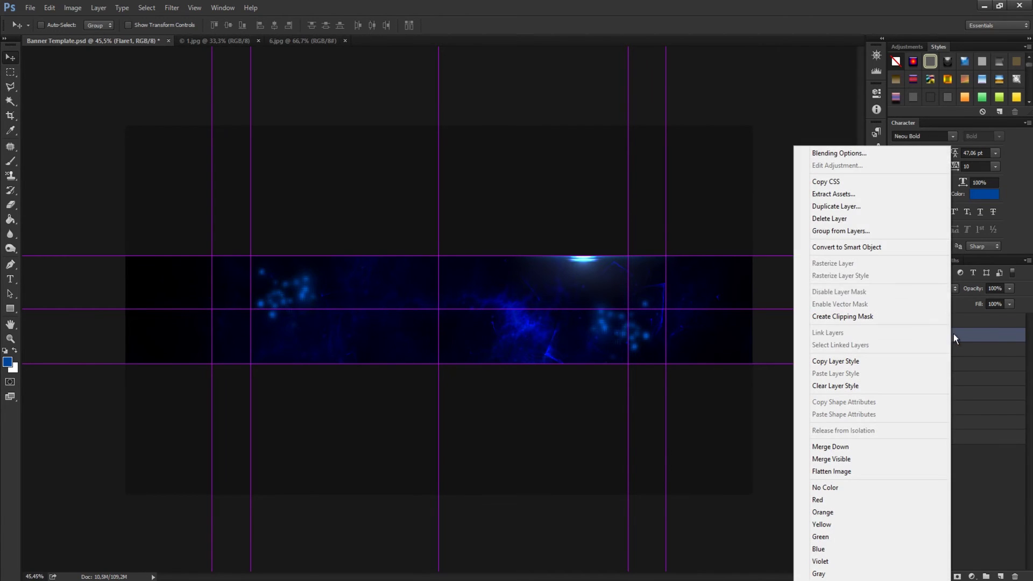
{"action": "left_click", "coordinate": [838, 207]}
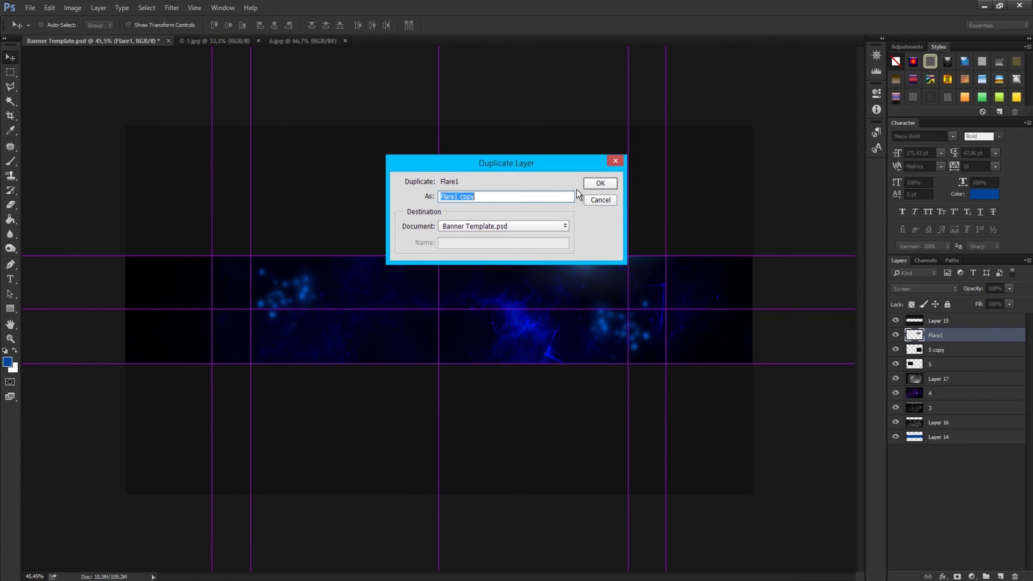
{"action": "key", "text": "Return"}
{"action": "left_click_drag", "start_coordinate": [544, 303], "coordinate": [318, 388]}
Nudge the bottom flare and the top flare up or down to fine-tune their heights
{"action": "key", "text": "Up"}
{"action": "key", "text": "Up"}
{"action": "key", "text": "Up"}
{"action": "key", "text": "Up"}
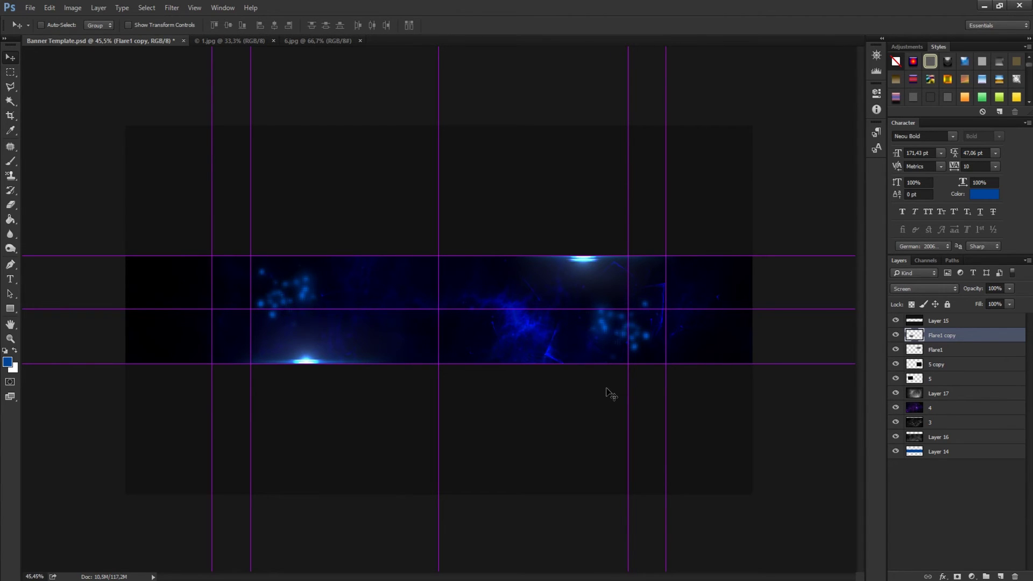
{"action": "left_click", "coordinate": [947, 351]}
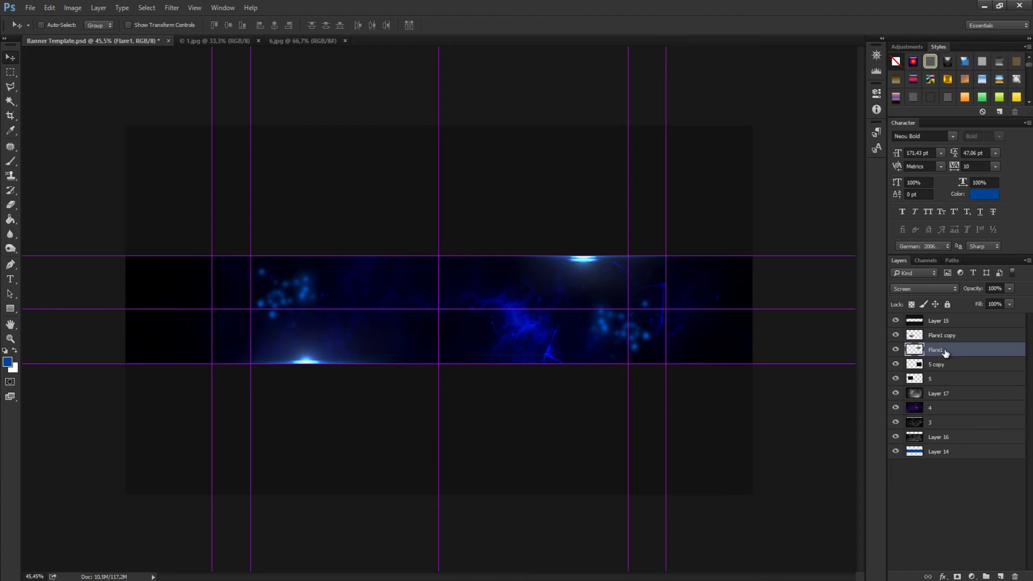
{"action": "key", "text": "Up"}
{"action": "key", "text": "Up"}
{"action": "key", "text": "Up"}
{"action": "left_click", "coordinate": [941, 334]}
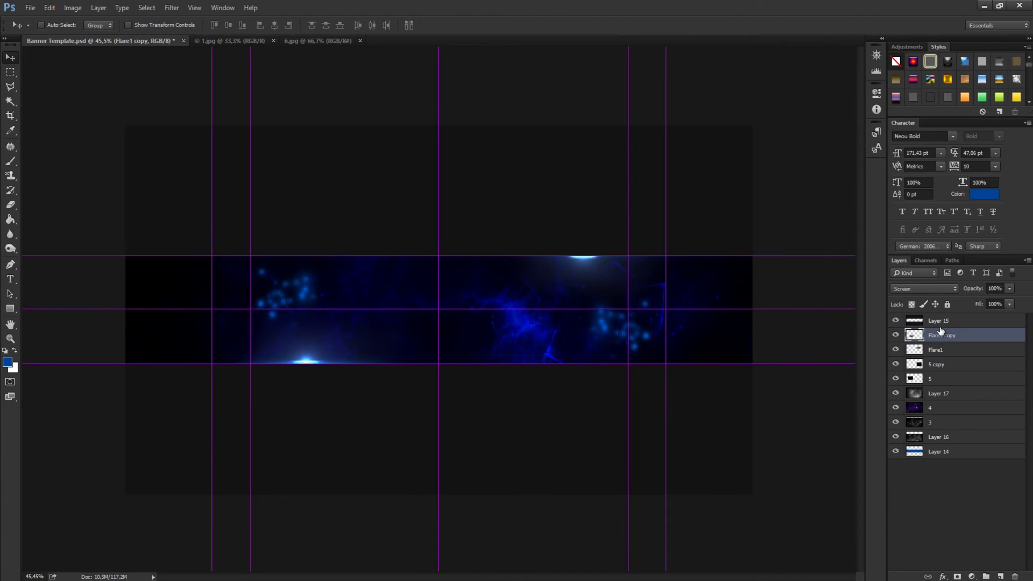
{"action": "key", "text": "Down"}
{"action": "key", "text": "Down"}
{"action": "scroll", "coordinate": [509, 294], "scroll_direction": "up", "scroll_amount": 3}
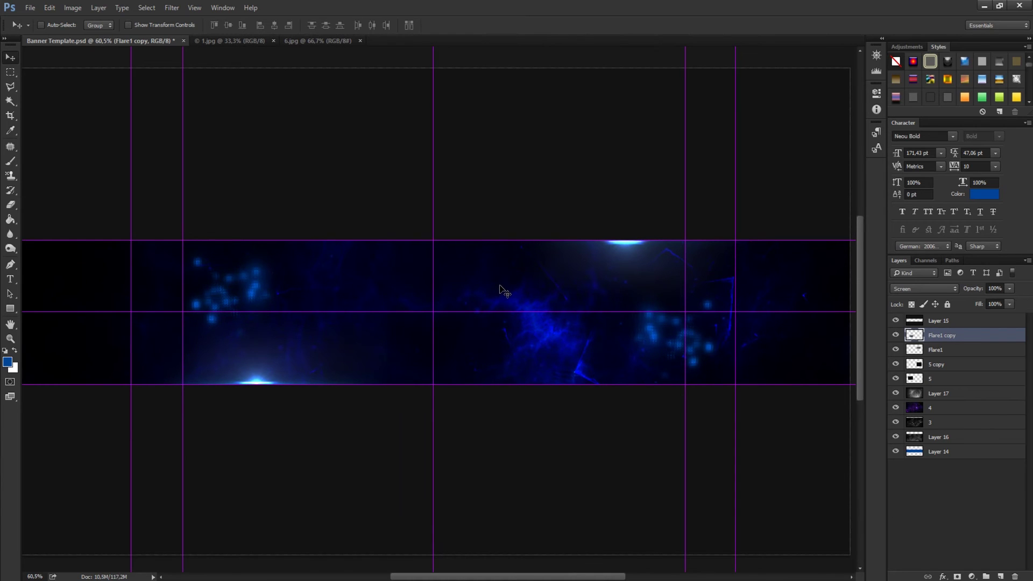
Add a new text layer on the banner reading NAME
{"action": "key", "text": "t"}
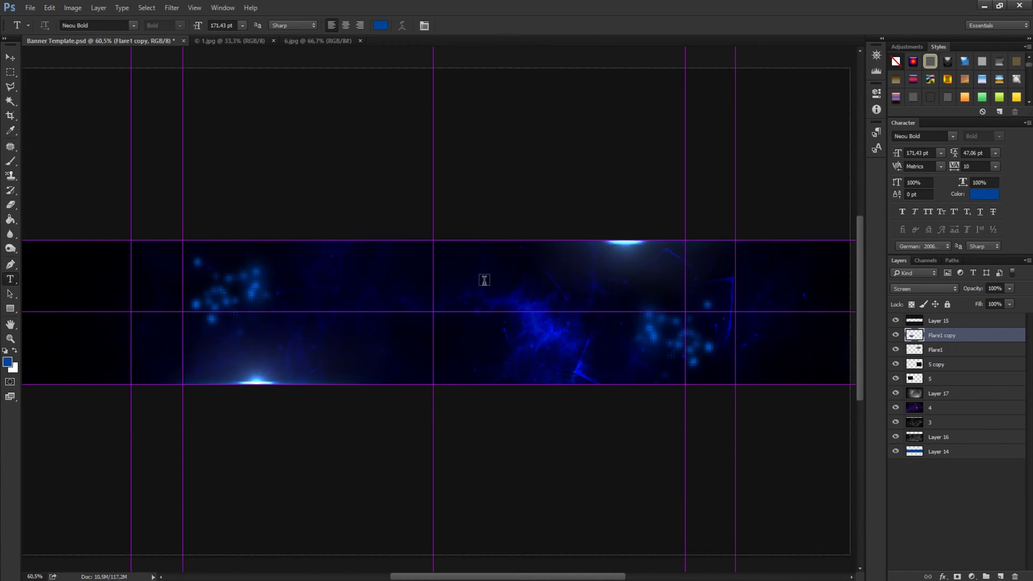
{"action": "left_click", "coordinate": [312, 317]}
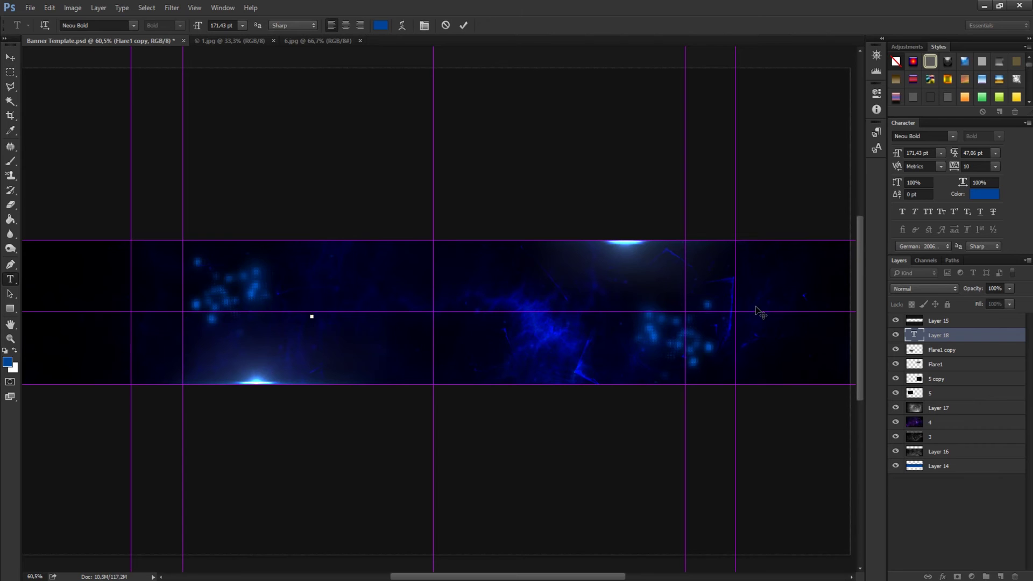
{"action": "type", "text": "NAME"}
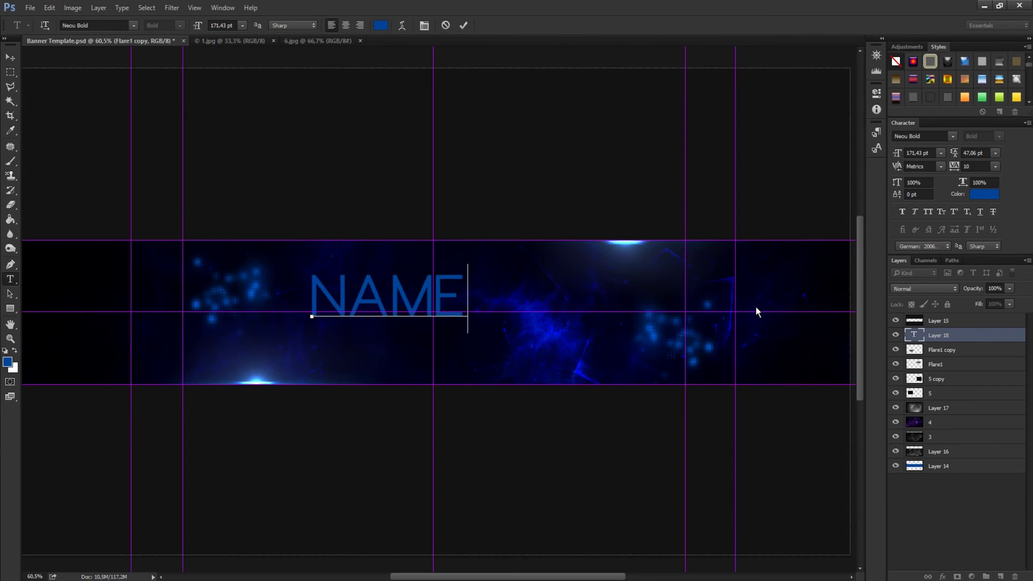
Colour the NAME text pure white, move it to the banner centre and commit it
{"action": "double_click", "coordinate": [414, 310]}
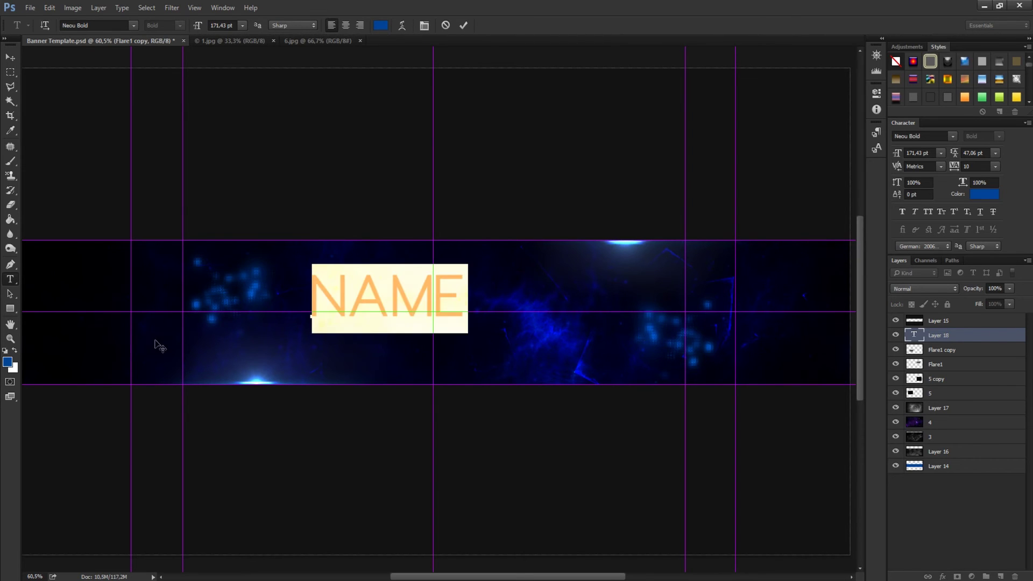
{"action": "left_click", "coordinate": [7, 363]}
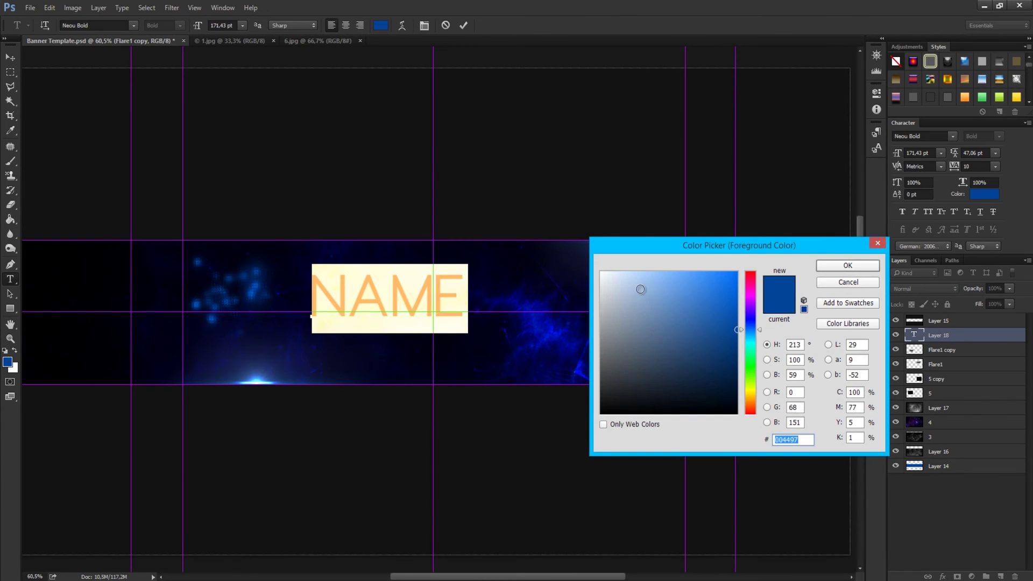
{"action": "left_click", "coordinate": [602, 273]}
{"action": "left_click", "coordinate": [863, 267]}
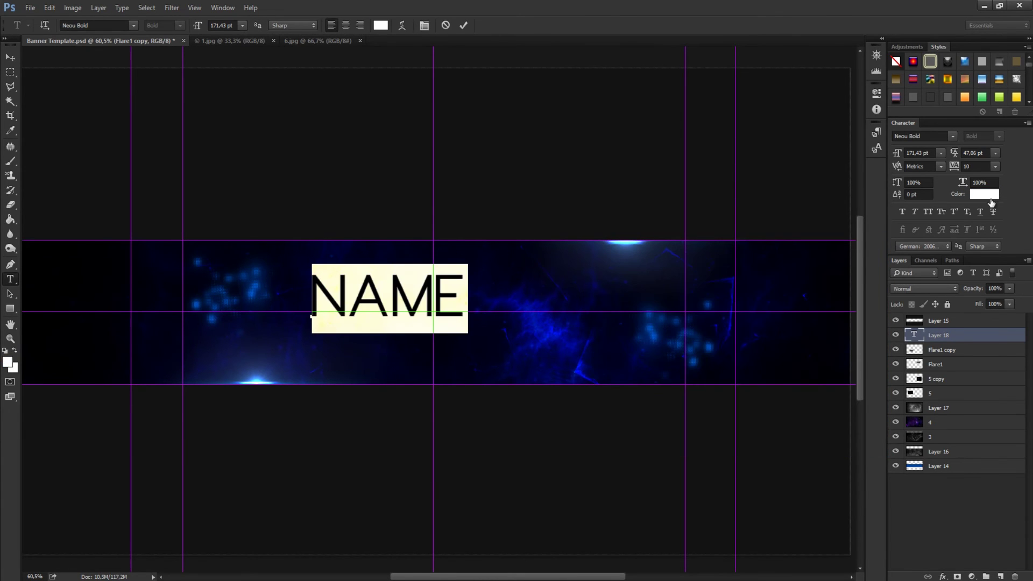
{"action": "left_click_drag", "start_coordinate": [546, 362], "coordinate": [590, 379]}
{"action": "left_click", "coordinate": [10, 57]}
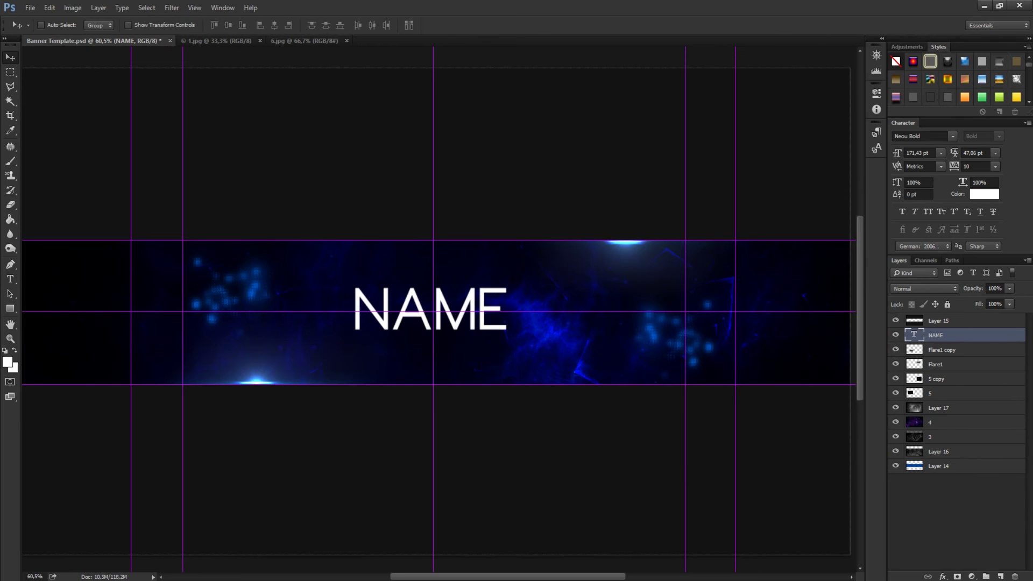
{"action": "right_click", "coordinate": [978, 338]}
Duplicate the NAME layer as NAME copy and drag the copy below the original
{"action": "left_click", "coordinate": [861, 152]}
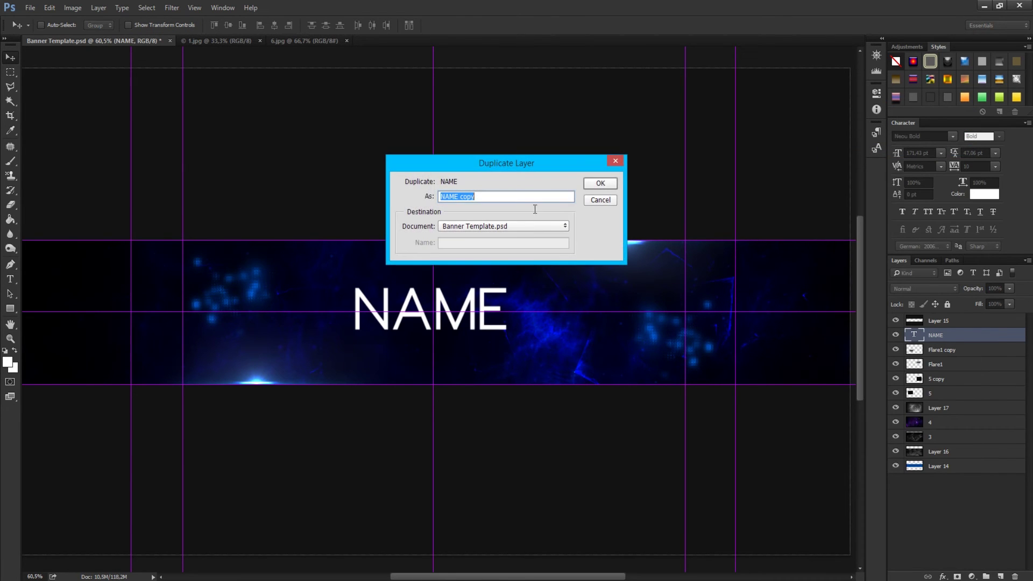
{"action": "left_click", "coordinate": [600, 183]}
{"action": "left_click_drag", "start_coordinate": [459, 331], "coordinate": [459, 366]}
Change the copy's text to GRAPHIC DESIGNS at about 41 pt and centre it above NAME
{"action": "key", "text": "t"}
{"action": "double_click", "coordinate": [461, 357]}
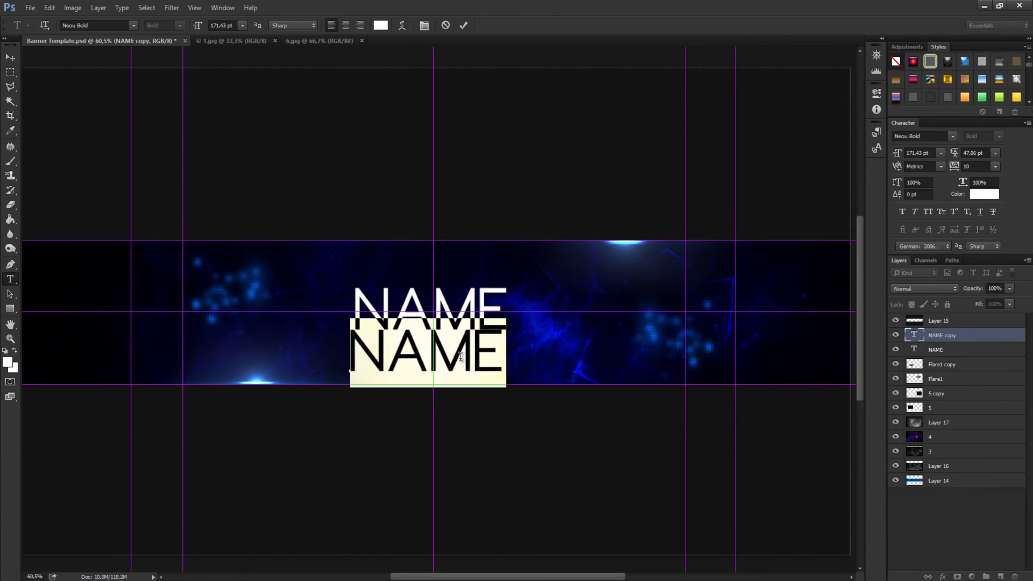
{"action": "type", "text": "GRAPHIC DESIGN"}
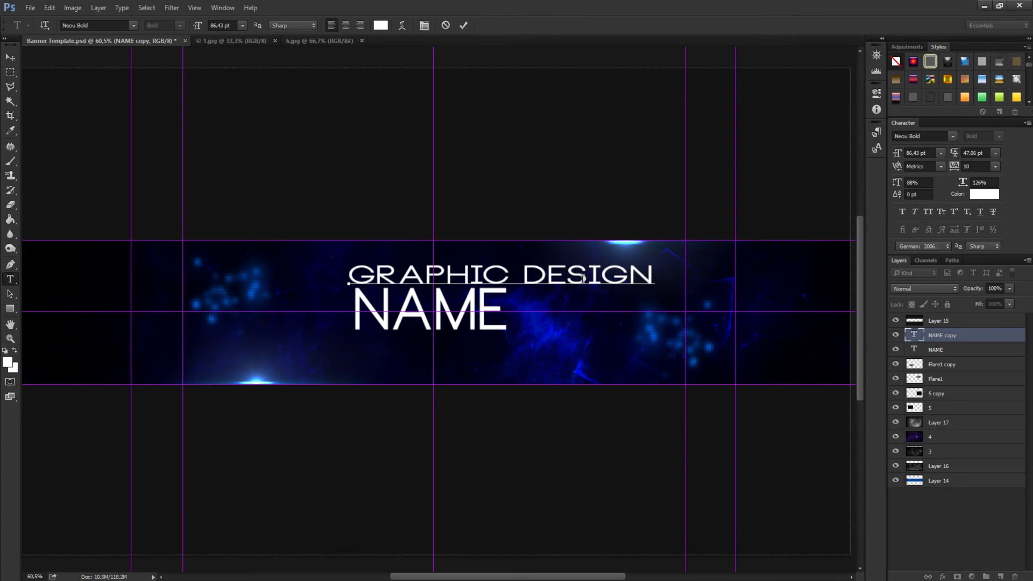
{"action": "triple_click", "coordinate": [559, 276]}
{"action": "left_click", "coordinate": [651, 275]}
{"action": "type", "text": "S"}
{"action": "key", "text": "ctrl+a"}
{"action": "mouse_move", "coordinate": [898, 152]}
{"action": "left_mouse_down"}
{"action": "mouse_move", "coordinate": [867, 161]}
{"action": "mouse_move", "coordinate": [895, 154]}
{"action": "left_mouse_up"}
{"action": "left_click", "coordinate": [9, 57]}
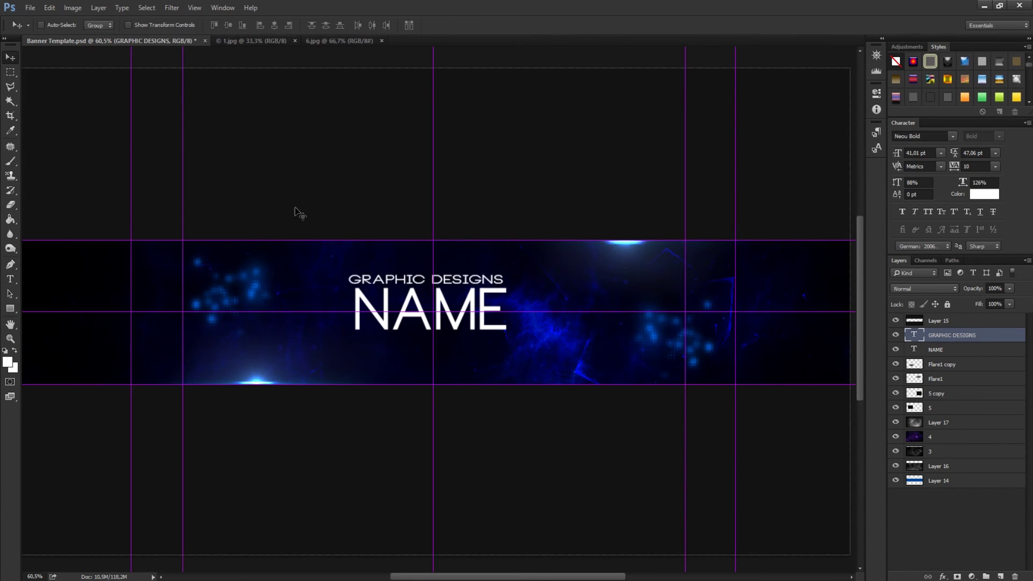
{"action": "left_click_drag", "start_coordinate": [98, 341], "coordinate": [94, 341]}
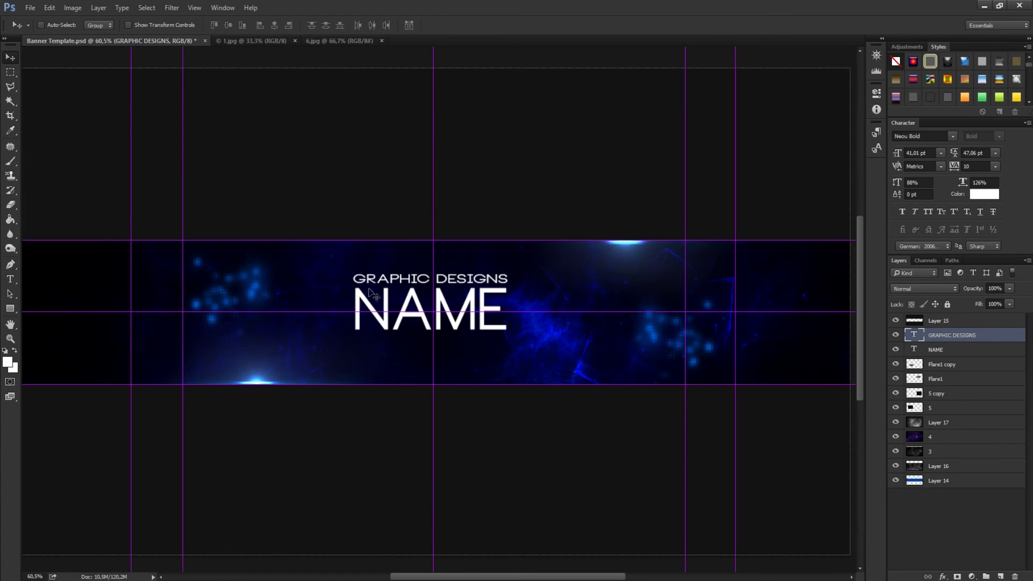
Duplicate the GRAPHIC DESIGNS layer and move the copy to the right of NAME
{"action": "right_click", "coordinate": [992, 335]}
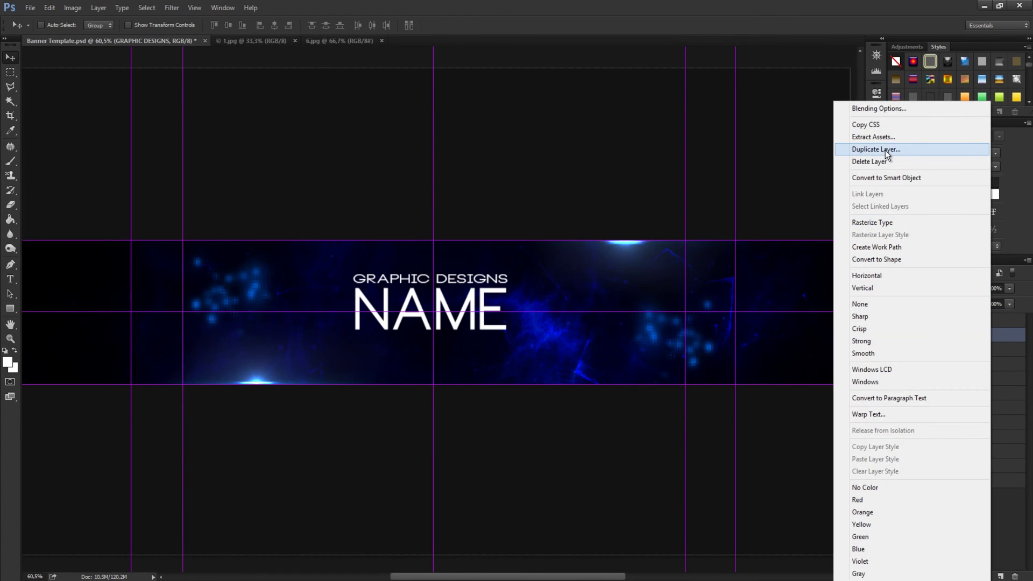
{"action": "left_click", "coordinate": [886, 151]}
{"action": "left_click", "coordinate": [599, 183]}
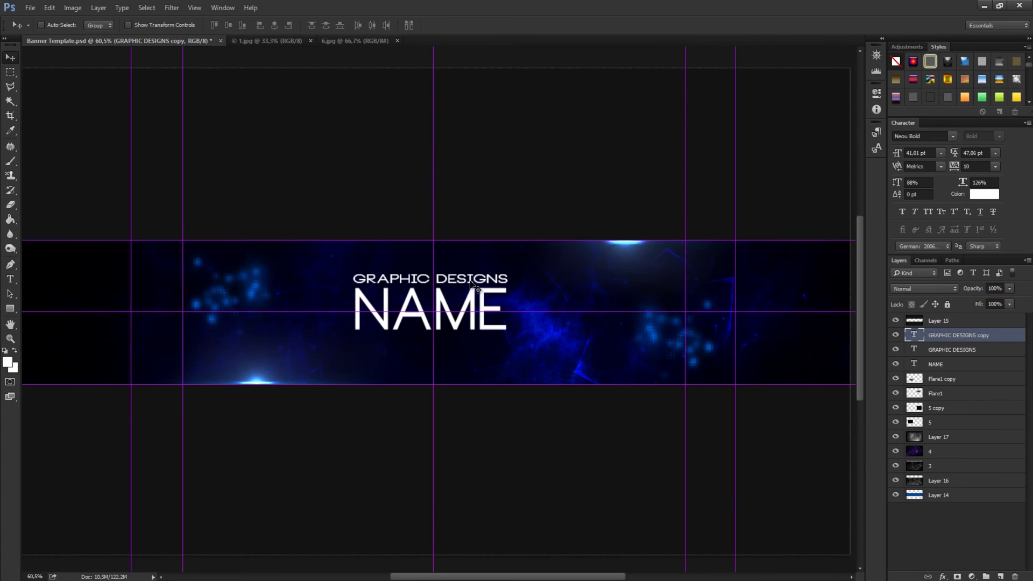
{"action": "left_click_drag", "start_coordinate": [466, 284], "coordinate": [667, 312]}
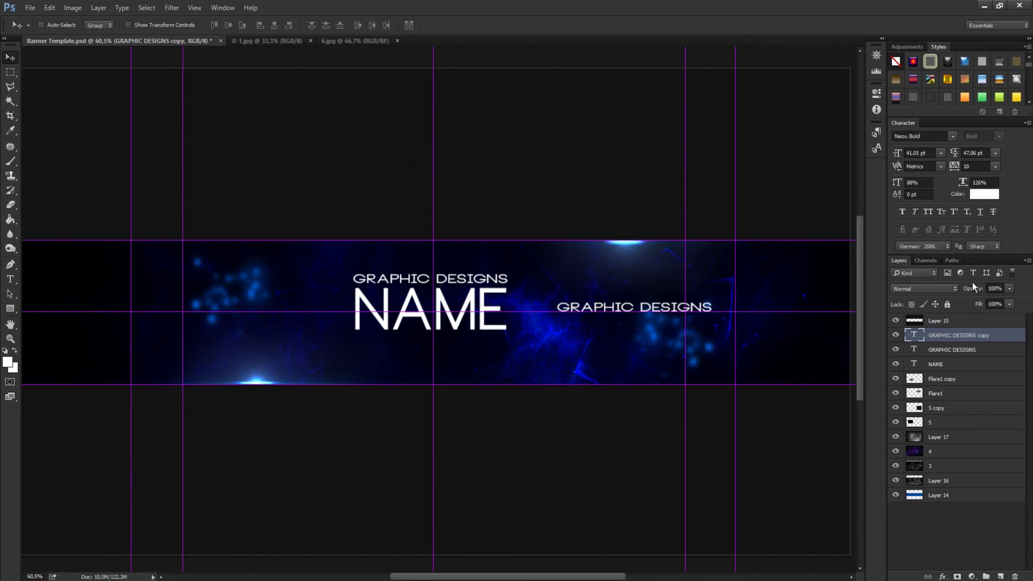
Make a second copy at the lower left, then line both copies up along the bottom row
{"action": "right_click", "coordinate": [1005, 344]}
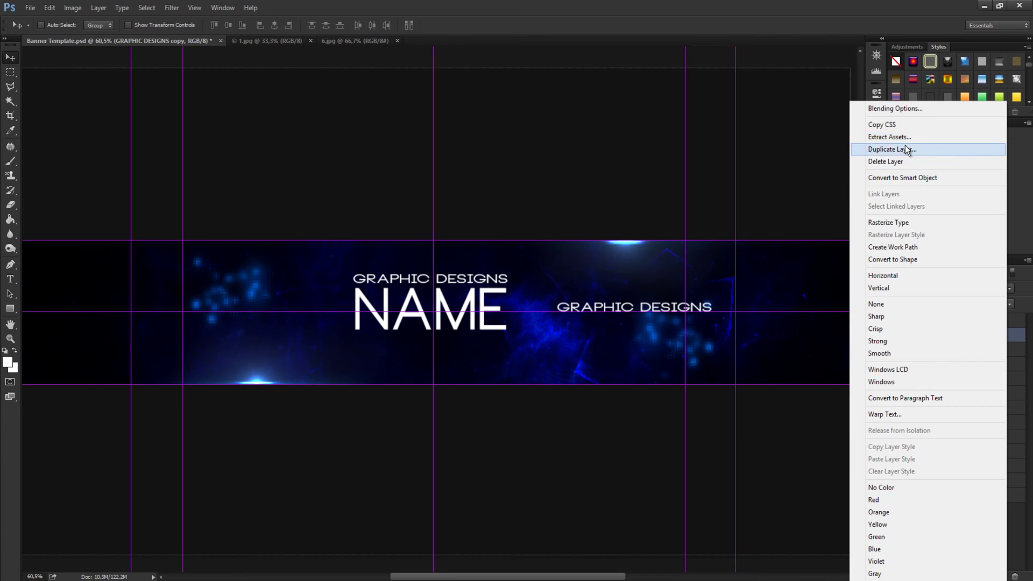
{"action": "left_click", "coordinate": [920, 155]}
{"action": "left_click", "coordinate": [603, 182]}
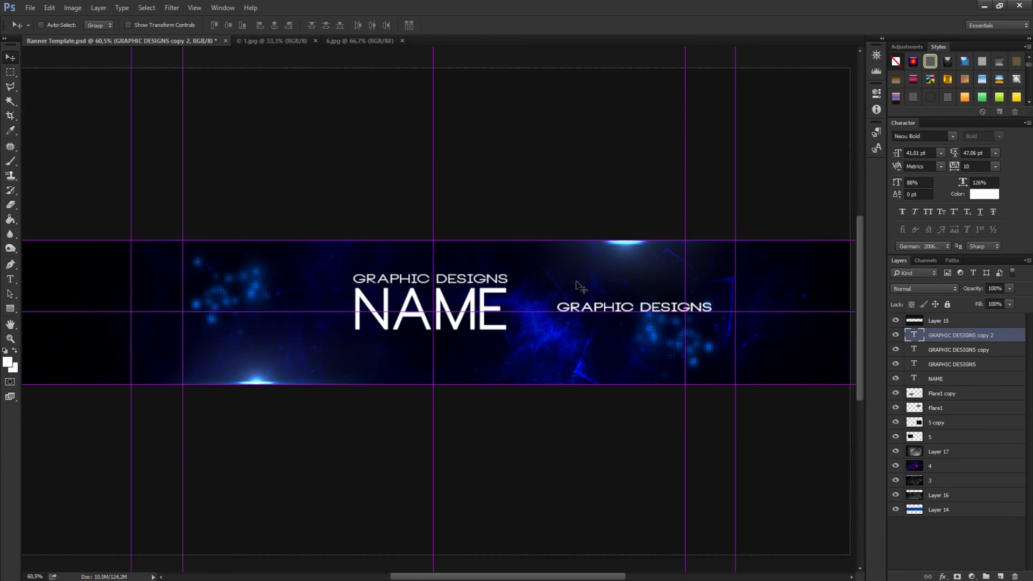
{"action": "left_click_drag", "start_coordinate": [580, 287], "coordinate": [332, 345]}
{"action": "left_click_drag", "start_coordinate": [664, 309], "coordinate": [588, 360]}
{"action": "left_click_drag", "start_coordinate": [380, 357], "coordinate": [341, 358]}
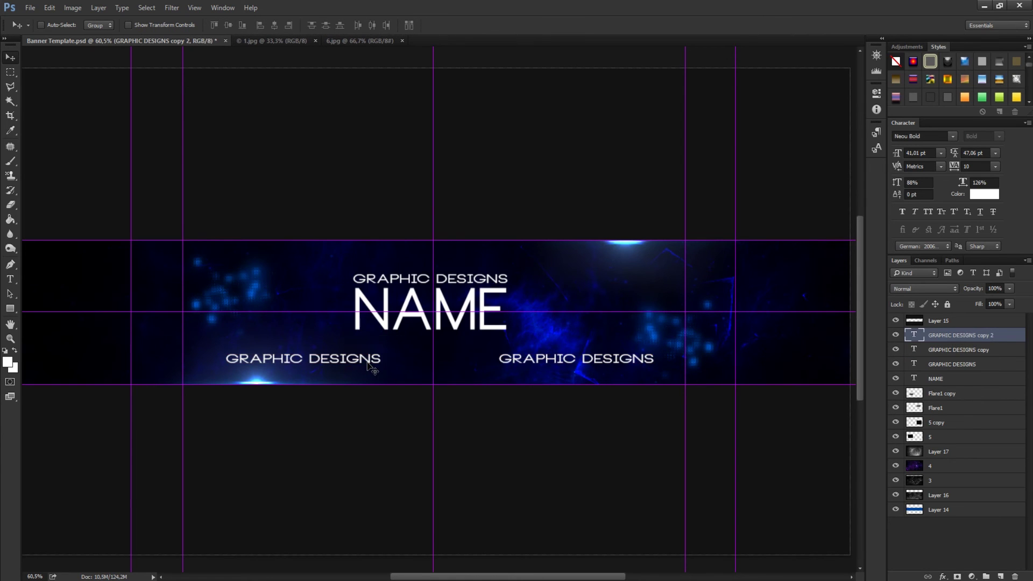
Place the Instagram icon file into the banner beside the bottom-right text
{"action": "left_click", "coordinate": [31, 8]}
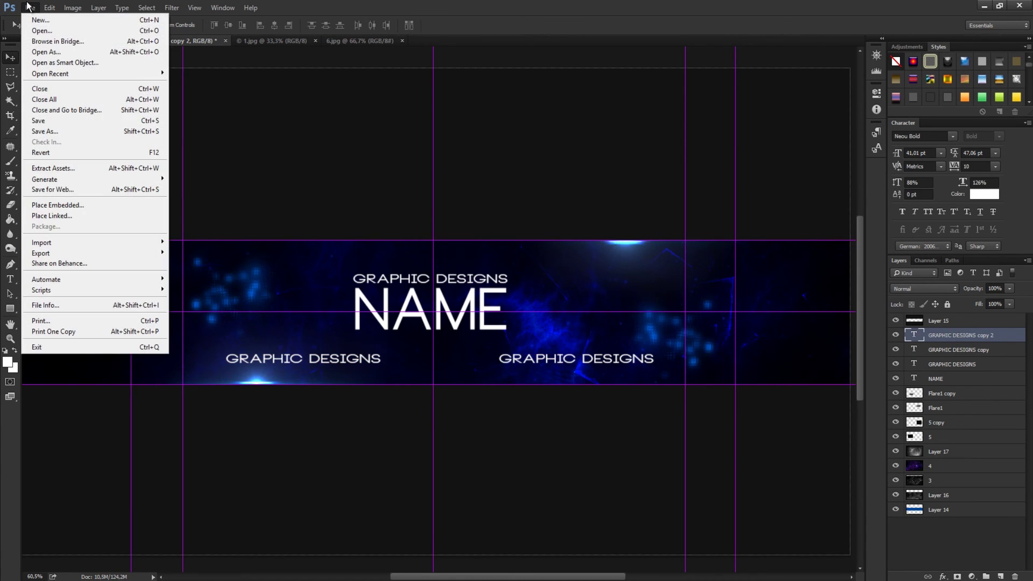
{"action": "left_click", "coordinate": [69, 204]}
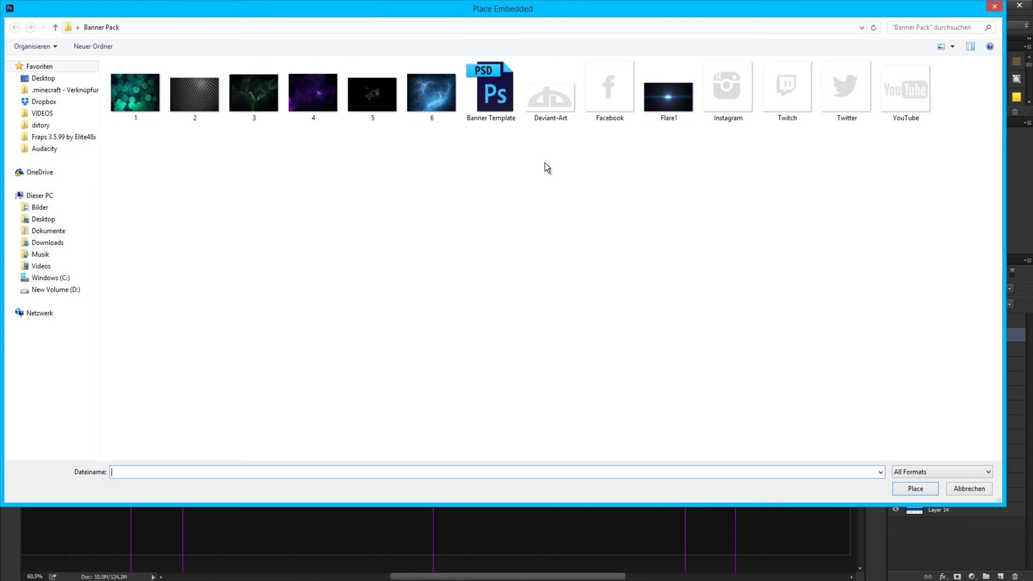
{"action": "left_click", "coordinate": [748, 102]}
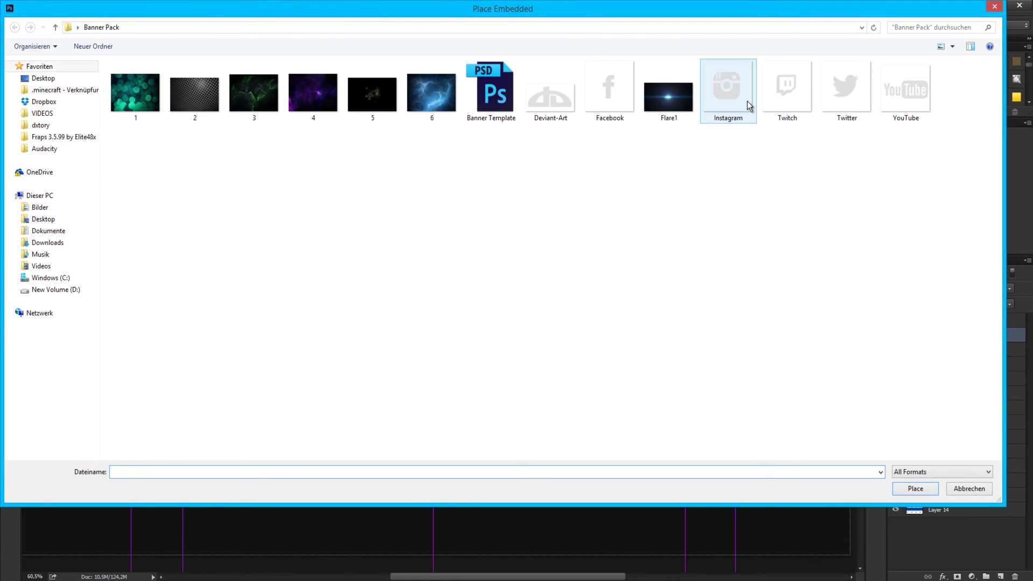
{"action": "left_click", "coordinate": [896, 484]}
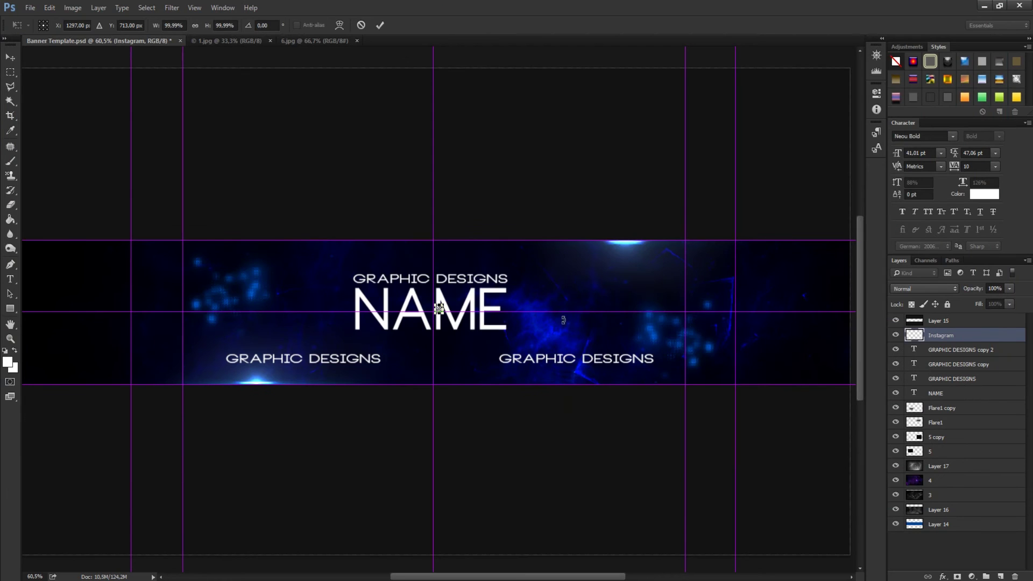
{"action": "scroll", "coordinate": [462, 315], "scroll_direction": "up", "scroll_amount": 4}
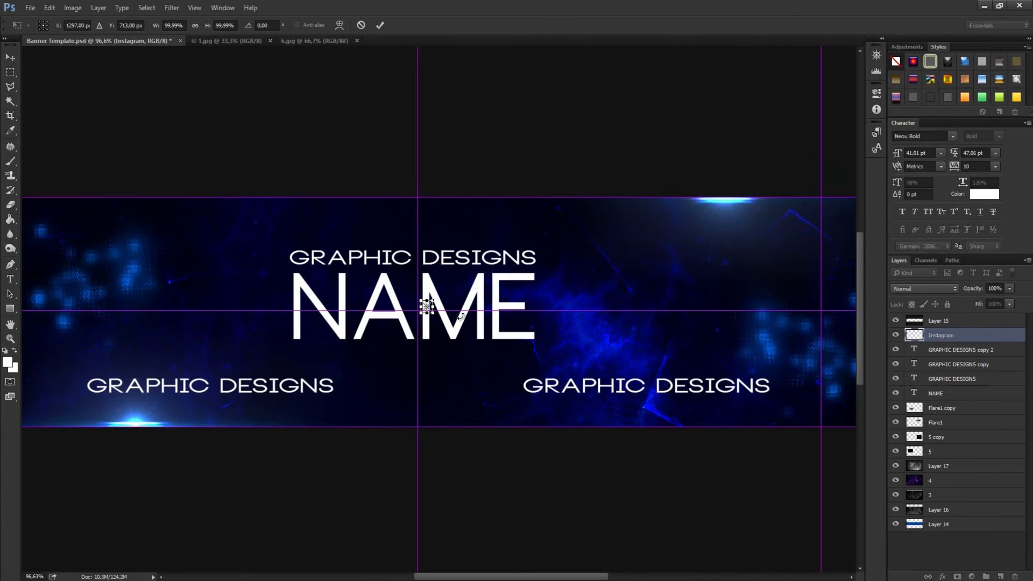
{"action": "left_click_drag", "start_coordinate": [431, 301], "coordinate": [509, 386]}
{"action": "key", "text": "Return"}
Retype the bottom-right GRAPHIC DESIGNS line as NAME and move its layer above the left subtitle
{"action": "key", "text": "t"}
{"action": "triple_click", "coordinate": [653, 383]}
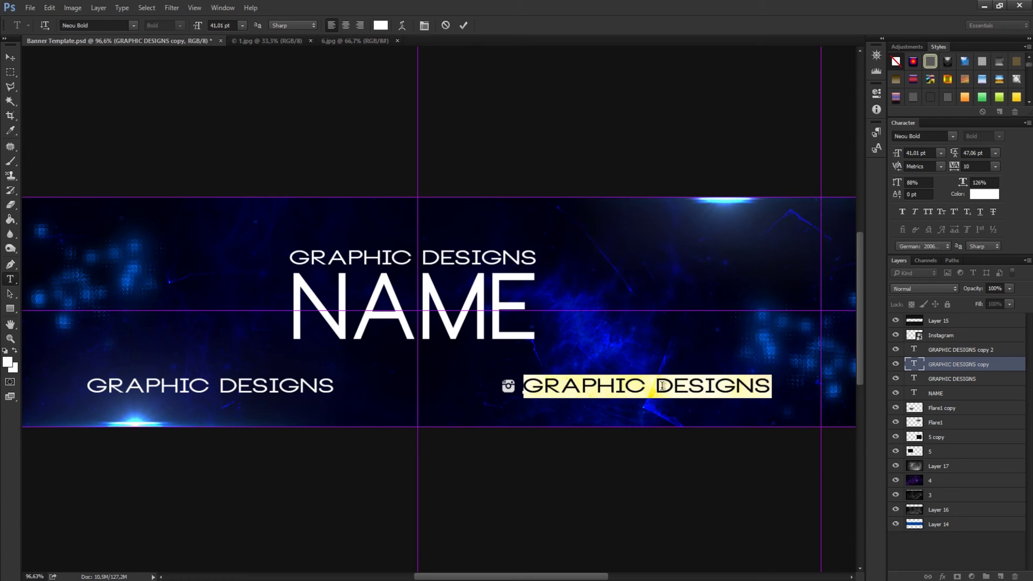
{"action": "left_click", "coordinate": [662, 385]}
{"action": "triple_click", "coordinate": [661, 383]}
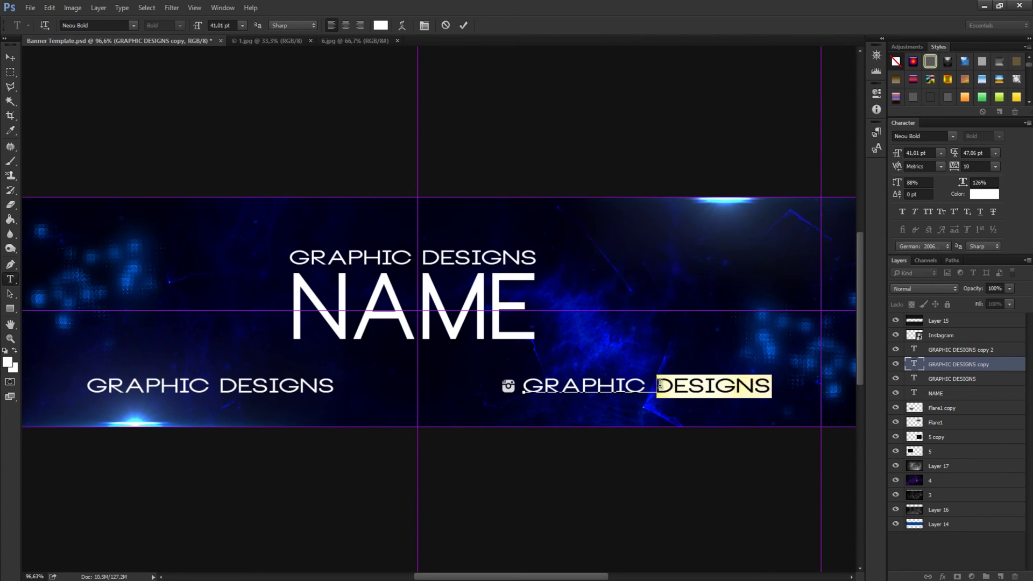
{"action": "type", "text": "NAME"}
{"action": "key", "text": "ctrl+a"}
{"action": "key", "text": "ctrl+Return"}
{"action": "key", "text": "v"}
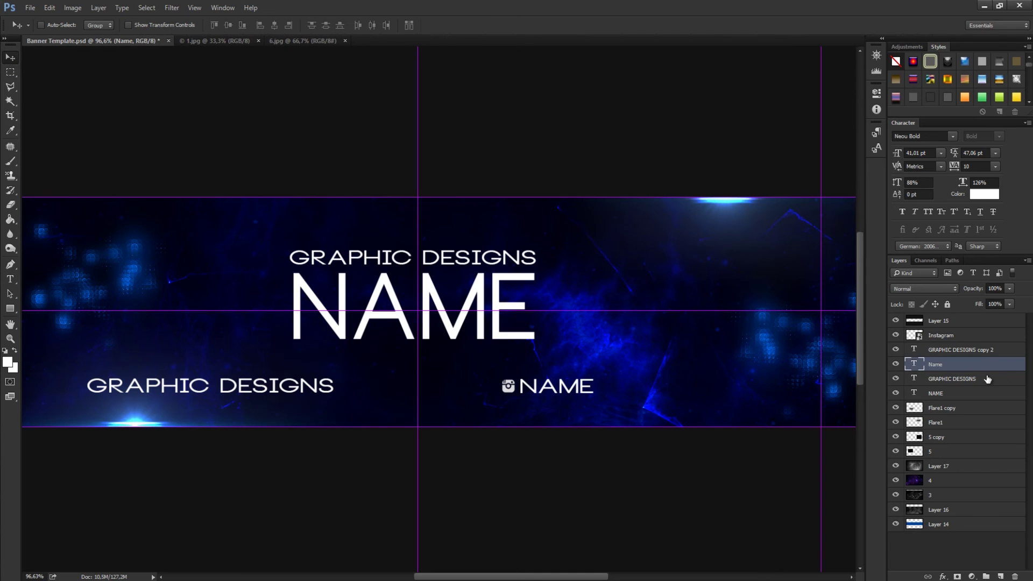
{"action": "left_click_drag", "start_coordinate": [942, 365], "coordinate": [942, 345]}
Retype the bottom-left GRAPHIC DESIGNS line as the NAme handle
{"action": "key", "text": "ctrl+minus"}
{"action": "key", "text": "t"}
{"action": "triple_click", "coordinate": [421, 404]}
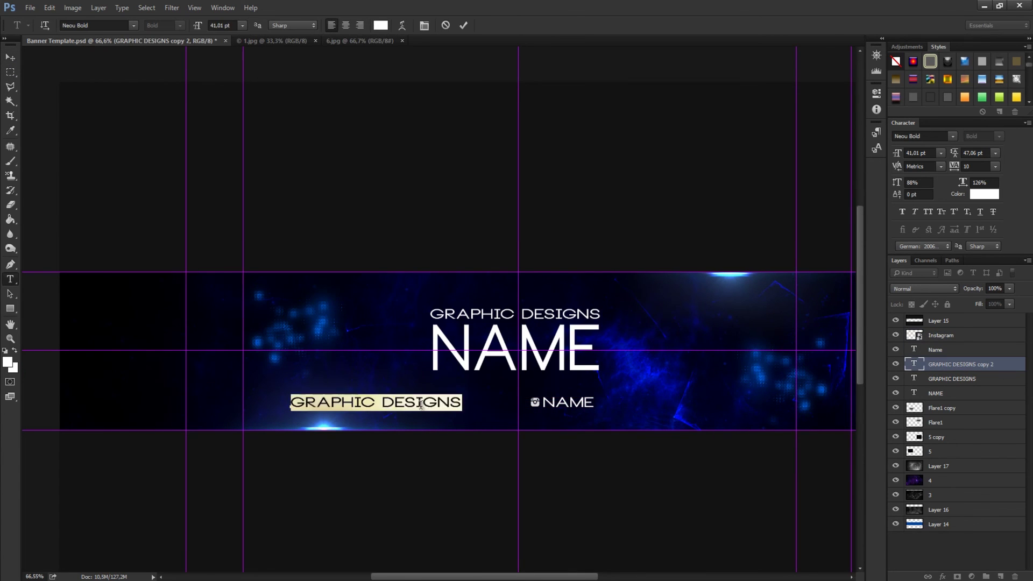
{"action": "type", "text": "NAme"}
{"action": "key", "text": "ctrl+Return"}
Place the Twitter icon image and enlarge it beside the left NAME handle
{"action": "left_click", "coordinate": [31, 8]}
{"action": "left_click", "coordinate": [45, 188]}
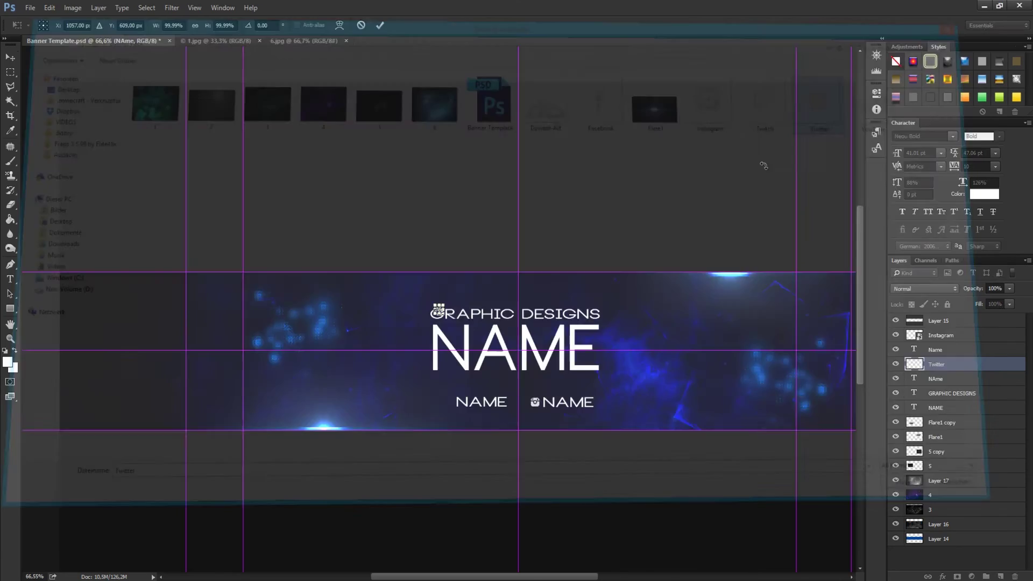
{"action": "scroll", "coordinate": [442, 409], "scroll_direction": "up", "scroll_amount": 5}
{"action": "left_click_drag", "start_coordinate": [439, 311], "coordinate": [469, 383]}
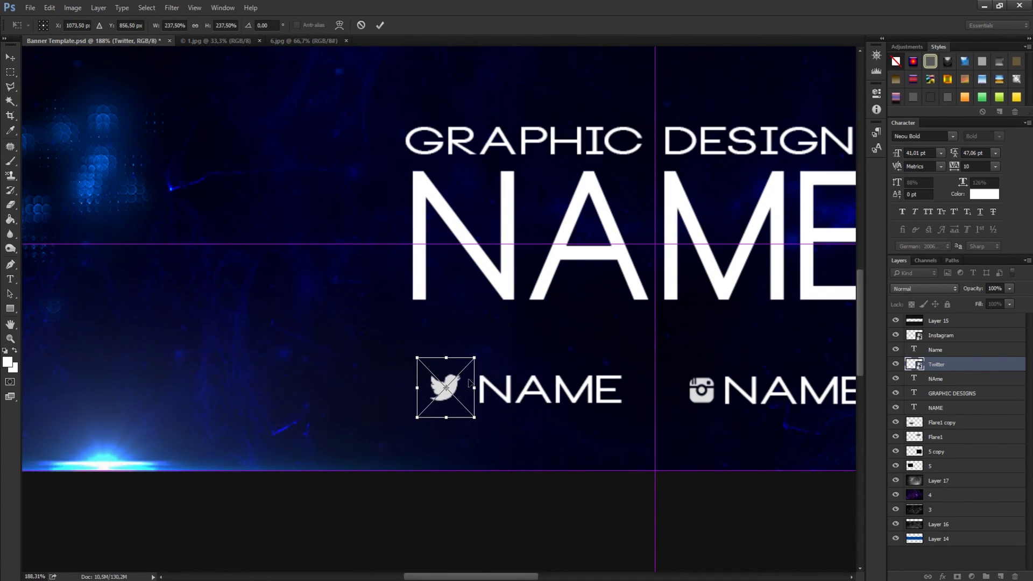
{"action": "key", "text": "Return"}
Align the Twitter and Instagram icon-and-handle groups beneath the main title
{"action": "key", "text": "ctrl+0"}
{"action": "key", "text": "v"}
{"action": "left_click", "coordinate": [360, 373], "text": "ctrl+shift"}
{"action": "left_click_drag", "start_coordinate": [361, 373], "coordinate": [369, 375]}
{"action": "left_click", "coordinate": [473, 373], "text": "ctrl+shift"}
{"action": "left_click_drag", "start_coordinate": [474, 372], "coordinate": [508, 351]}
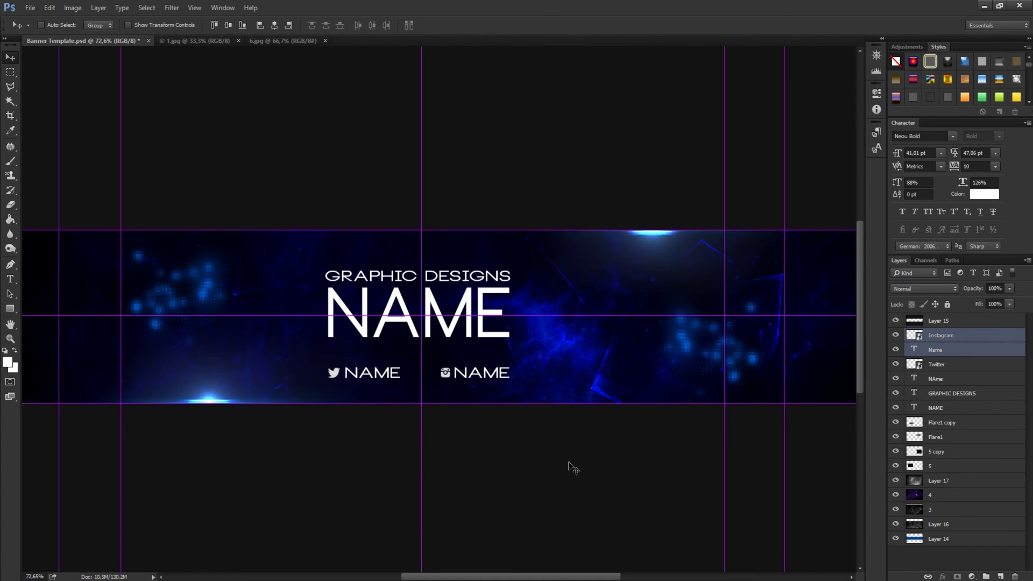
Add a new layer above Instagram and fill it with Black via Edit > Fill
{"action": "scroll", "coordinate": [484, 374], "scroll_direction": "down", "scroll_amount": 1}
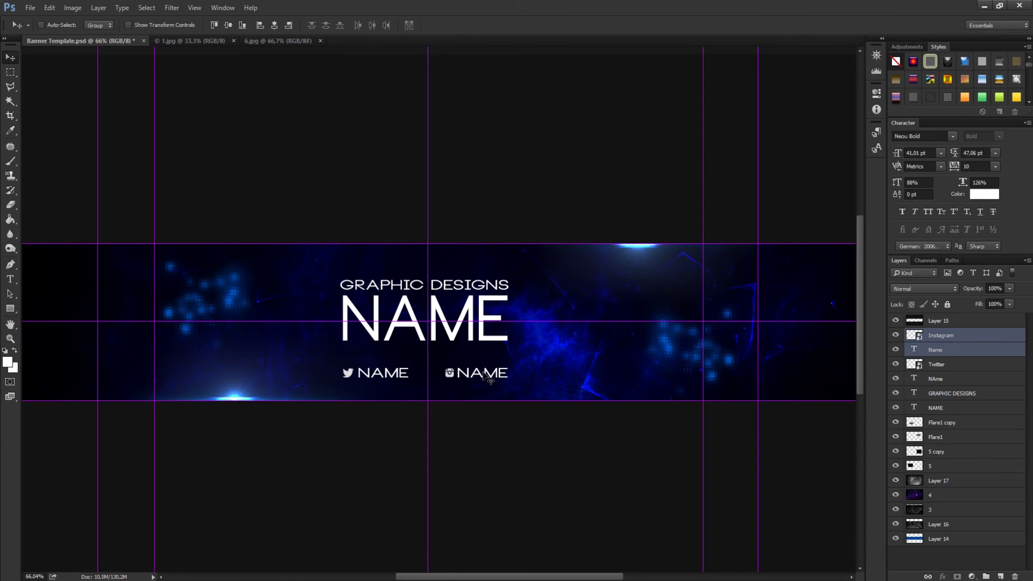
{"action": "scroll", "coordinate": [487, 377], "scroll_direction": "down", "scroll_amount": 2}
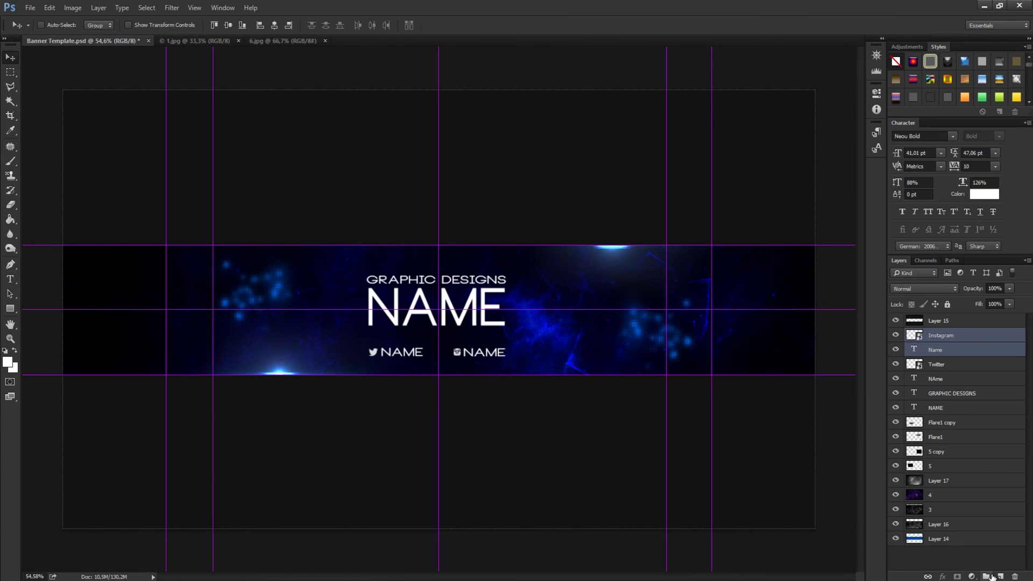
{"action": "left_click", "coordinate": [1000, 577]}
{"action": "left_click", "coordinate": [10, 219]}
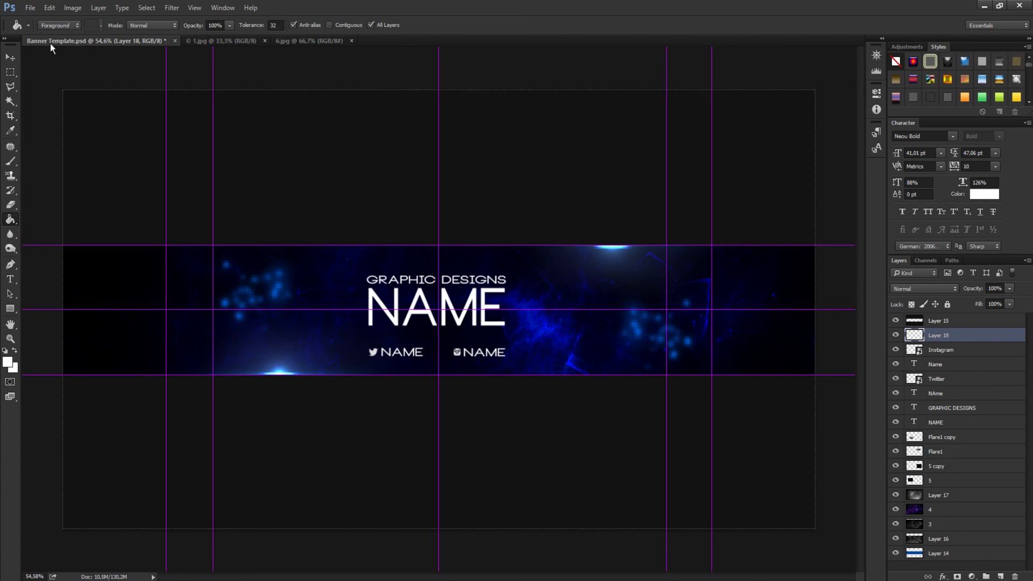
{"action": "left_click", "coordinate": [49, 8]}
{"action": "left_click", "coordinate": [64, 166]}
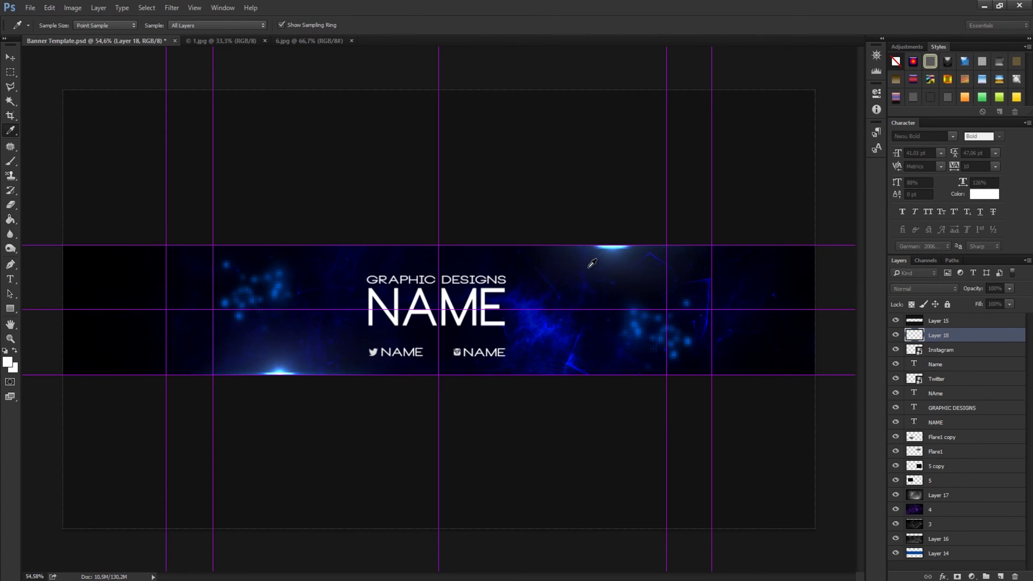
{"action": "left_click", "coordinate": [519, 173]}
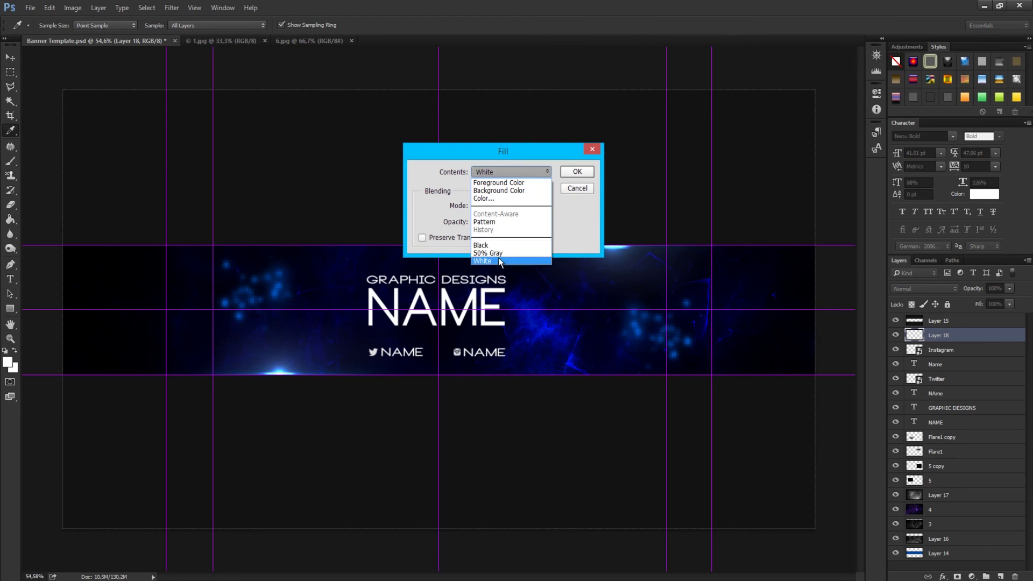
{"action": "left_click", "coordinate": [490, 245]}
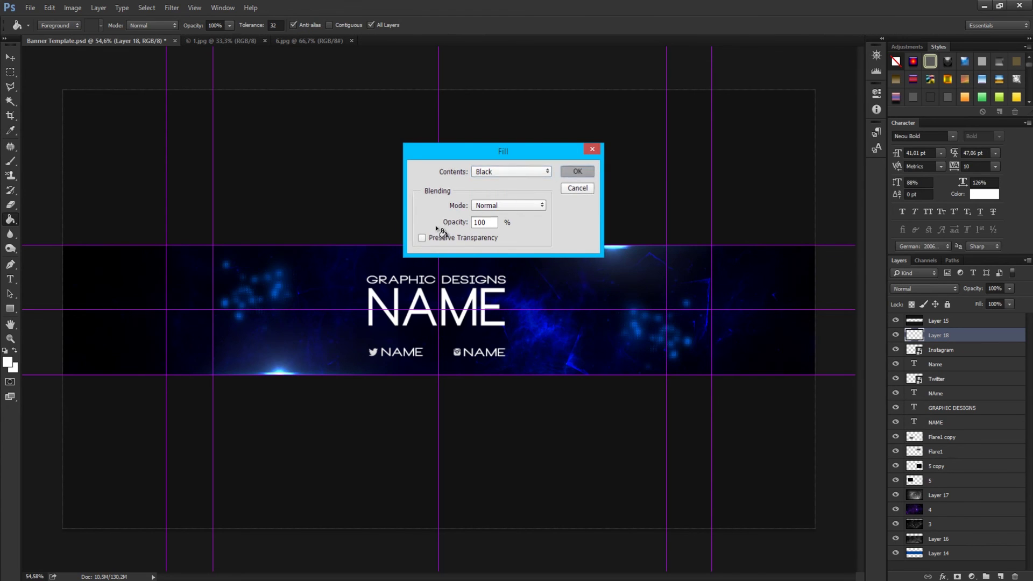
{"action": "key", "text": "Return"}
Erase parts of the black layer to reveal the banner and lower its opacity to 30%
{"action": "left_click", "coordinate": [14, 208]}
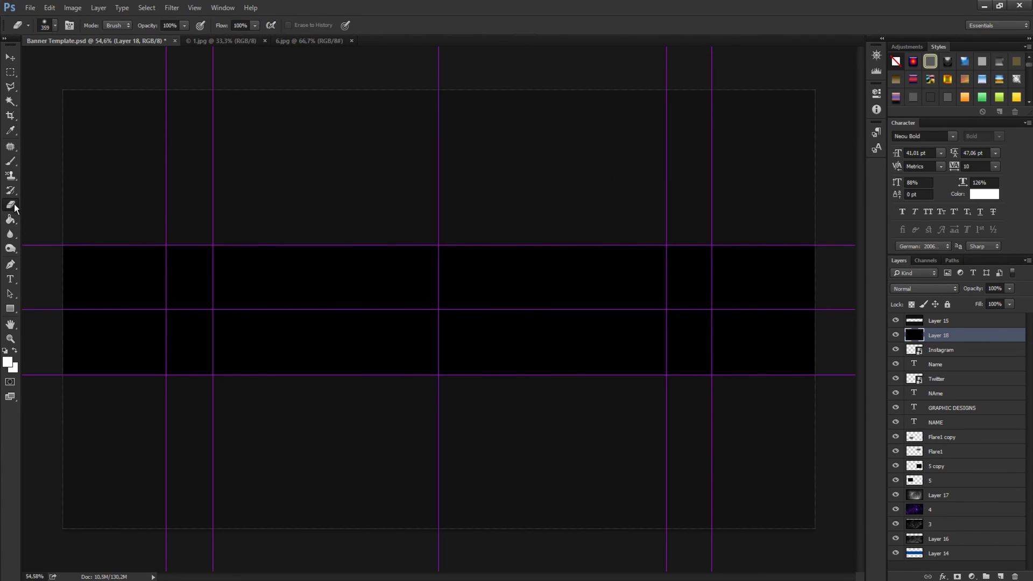
{"action": "mouse_move", "coordinate": [263, 323]}
{"action": "left_mouse_down"}
{"action": "mouse_move", "coordinate": [194, 309]}
{"action": "mouse_move", "coordinate": [236, 297]}
{"action": "mouse_move", "coordinate": [522, 302]}
{"action": "mouse_move", "coordinate": [620, 318]}
{"action": "mouse_move", "coordinate": [253, 323]}
{"action": "mouse_move", "coordinate": [547, 307]}
{"action": "mouse_move", "coordinate": [632, 290]}
{"action": "mouse_move", "coordinate": [576, 281]}
{"action": "left_mouse_up"}
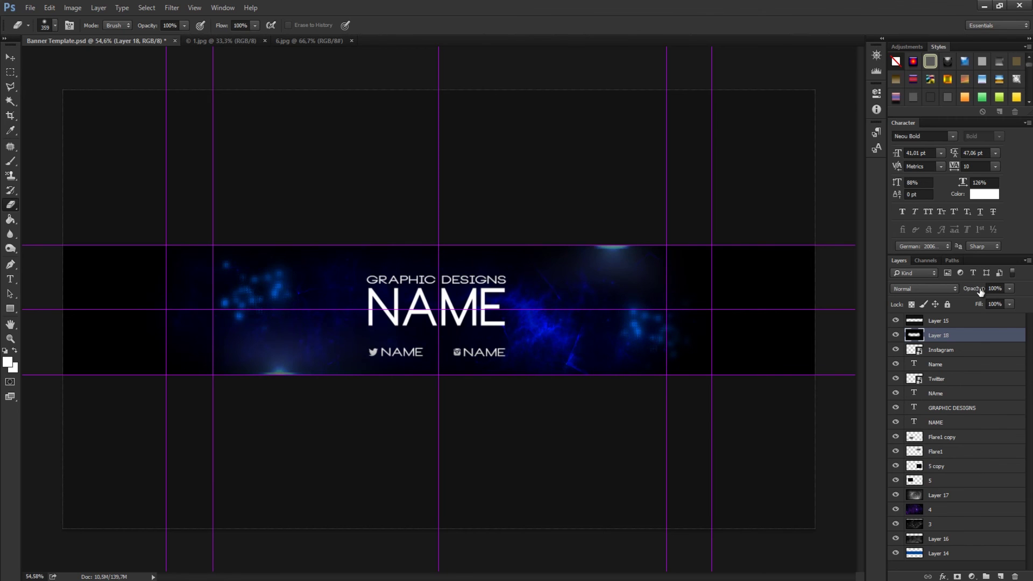
{"action": "mouse_move", "coordinate": [981, 291]}
{"action": "left_mouse_down"}
{"action": "mouse_move", "coordinate": [722, 308]}
{"action": "mouse_move", "coordinate": [833, 307]}
{"action": "mouse_move", "coordinate": [791, 308]}
{"action": "left_mouse_up"}
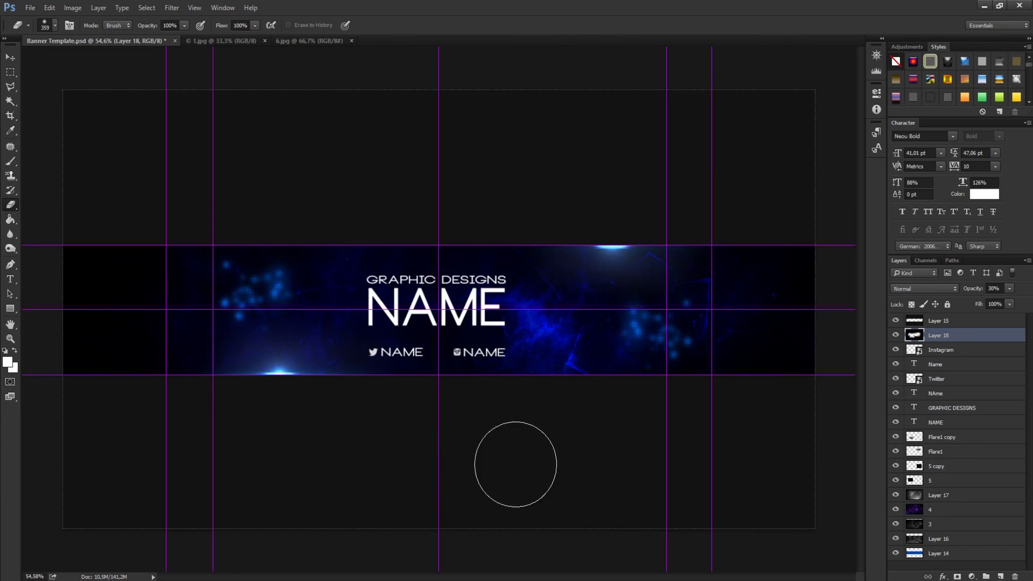
{"action": "scroll", "coordinate": [558, 429], "scroll_direction": "down", "scroll_amount": 3}
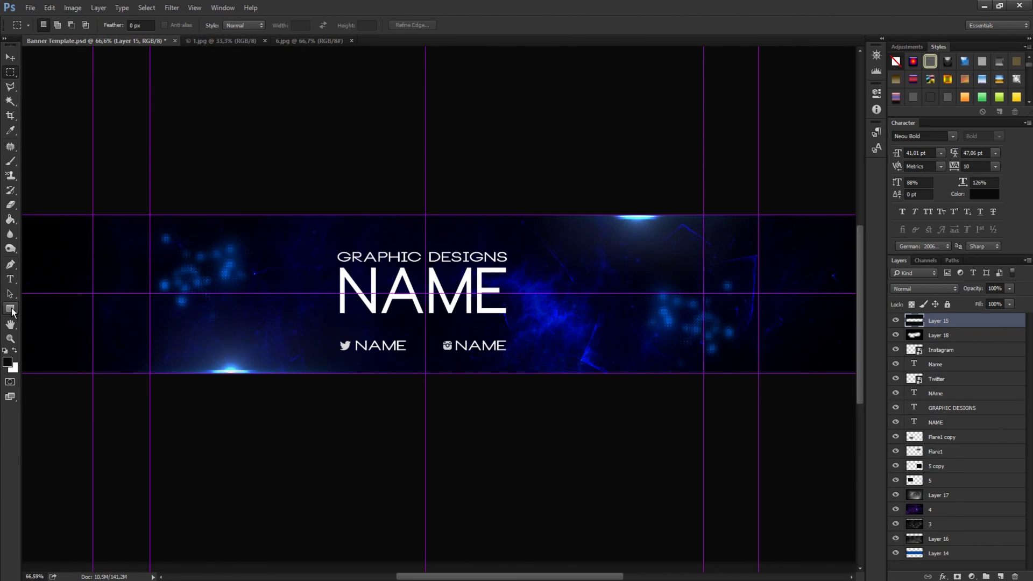
Draw a straight line under the large NAME with the Line Tool and set its colour to white
{"action": "left_click", "coordinate": [11, 310]}
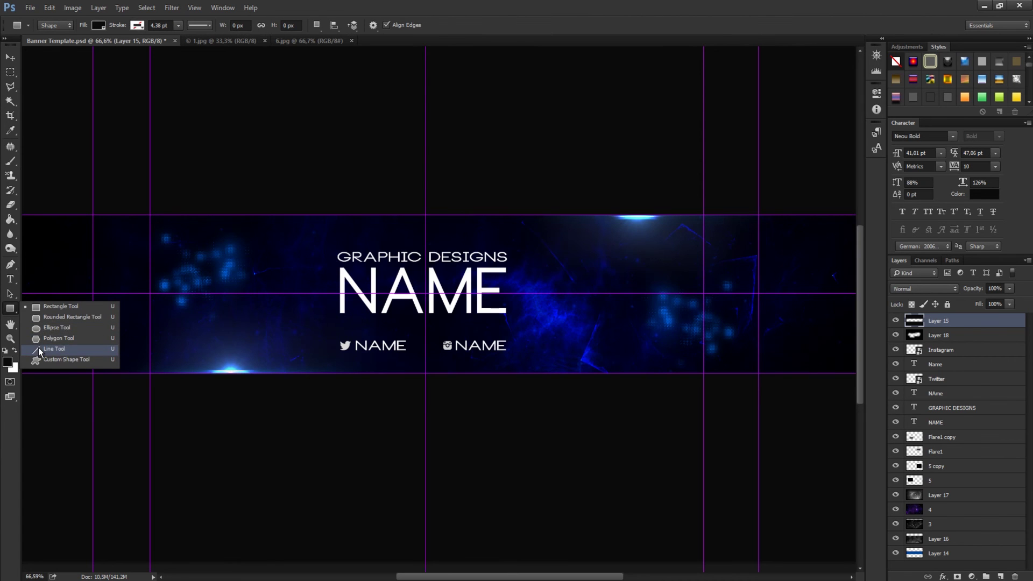
{"action": "left_click", "coordinate": [39, 349]}
{"action": "scroll", "coordinate": [233, 332], "scroll_direction": "up", "scroll_amount": 3}
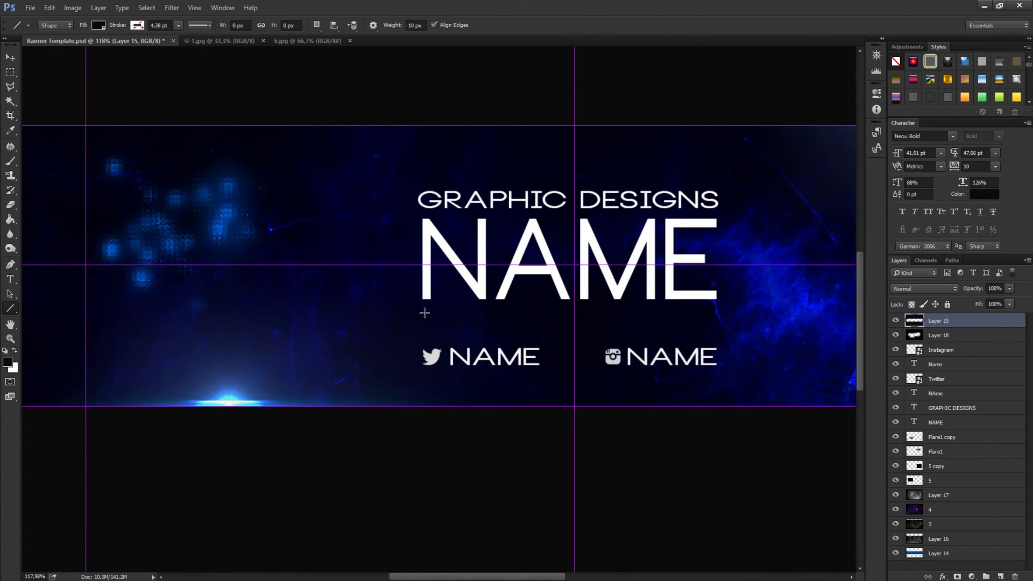
{"action": "left_click_drag", "start_coordinate": [423, 314], "coordinate": [716, 316]}
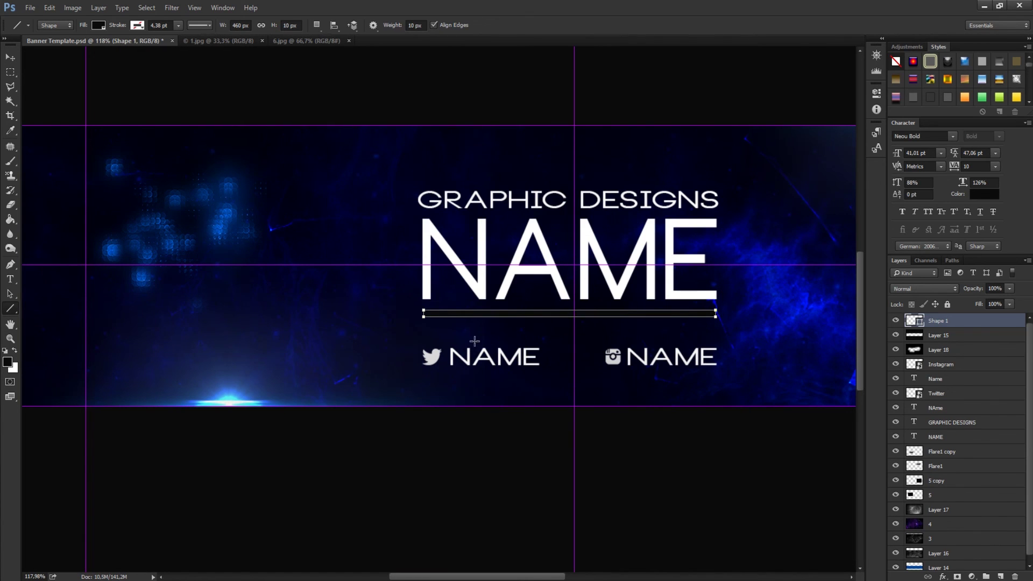
{"action": "left_click", "coordinate": [992, 197]}
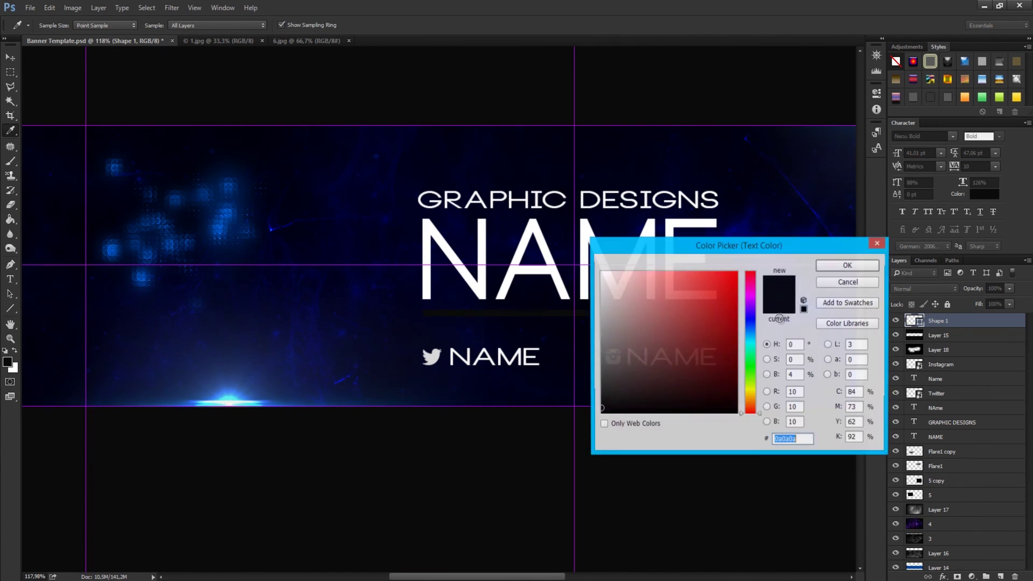
{"action": "left_click", "coordinate": [544, 229]}
{"action": "left_click", "coordinate": [848, 266]}
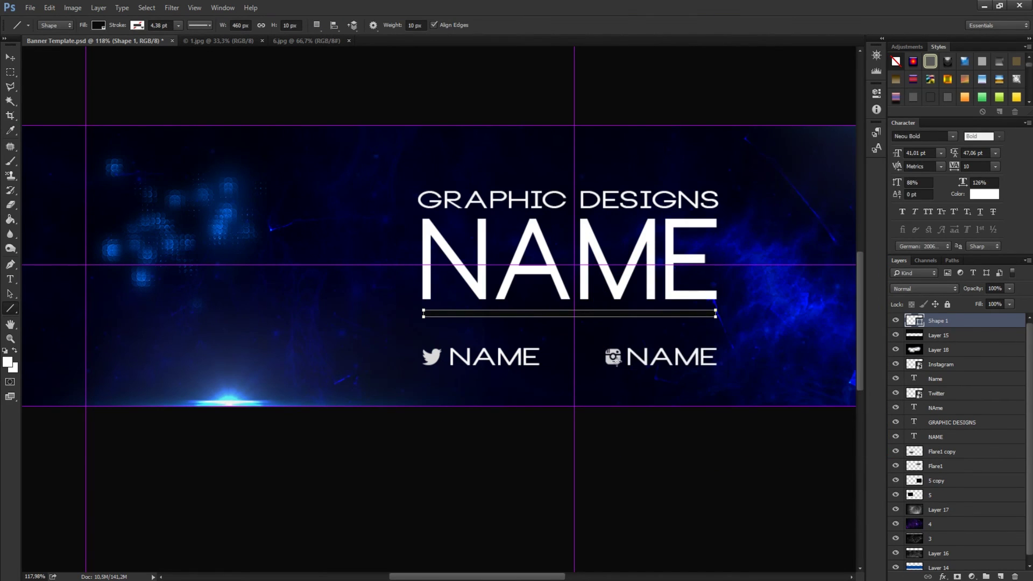
Rasterize the Shape 1 layer and fill the line's pixels white with the Paint Bucket
{"action": "key", "text": "g"}
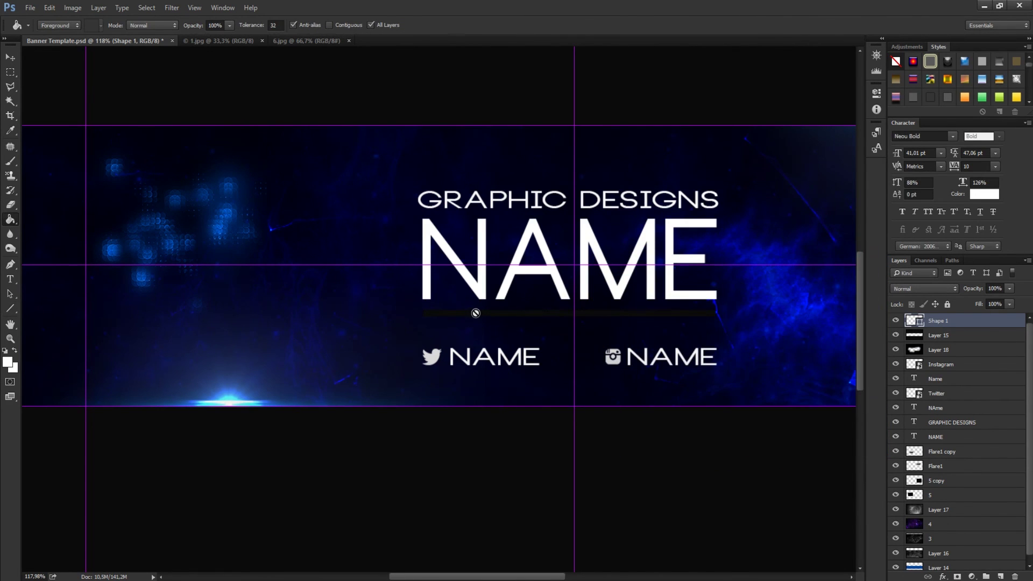
{"action": "right_click", "coordinate": [906, 321]}
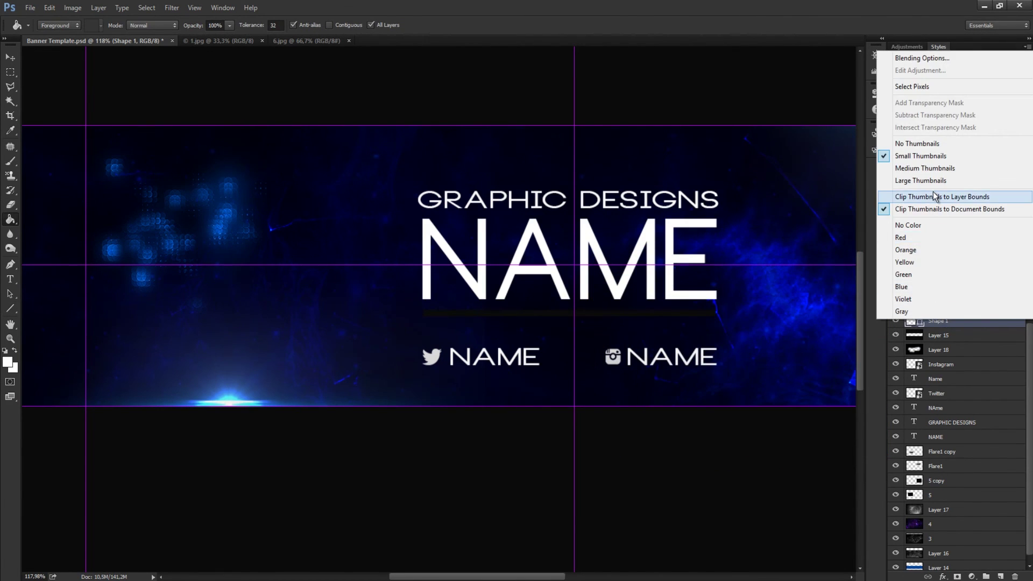
{"action": "right_click", "coordinate": [967, 322]}
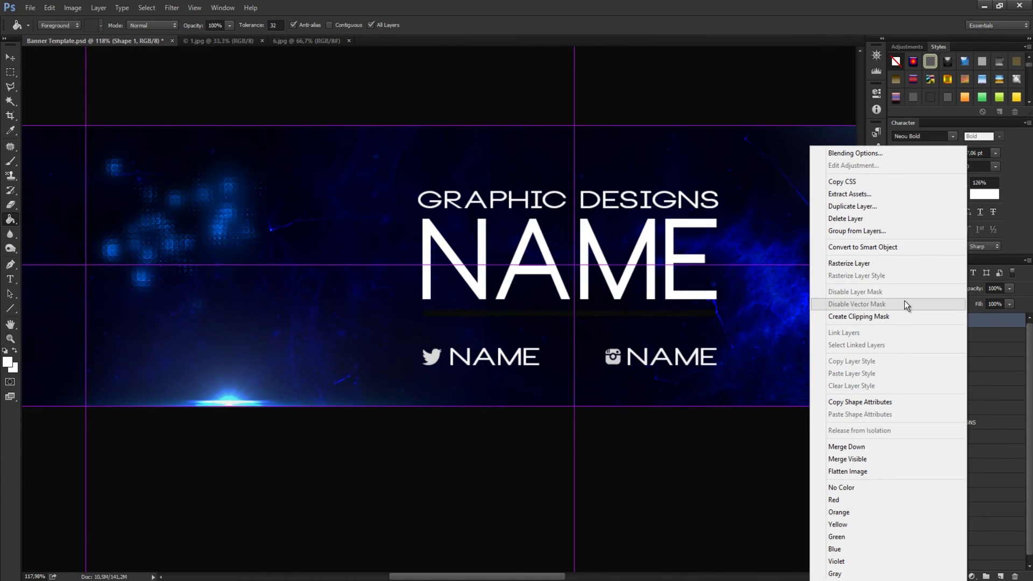
{"action": "left_click", "coordinate": [875, 263]}
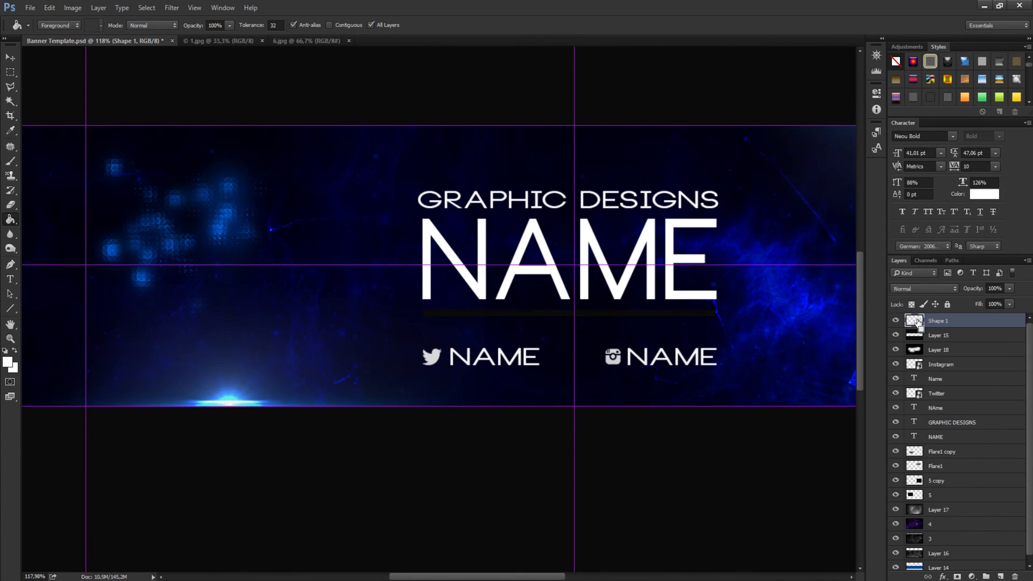
{"action": "left_click", "coordinate": [914, 320], "text": "ctrl"}
{"action": "left_click", "coordinate": [699, 318]}
{"action": "key", "text": "ctrl+d"}
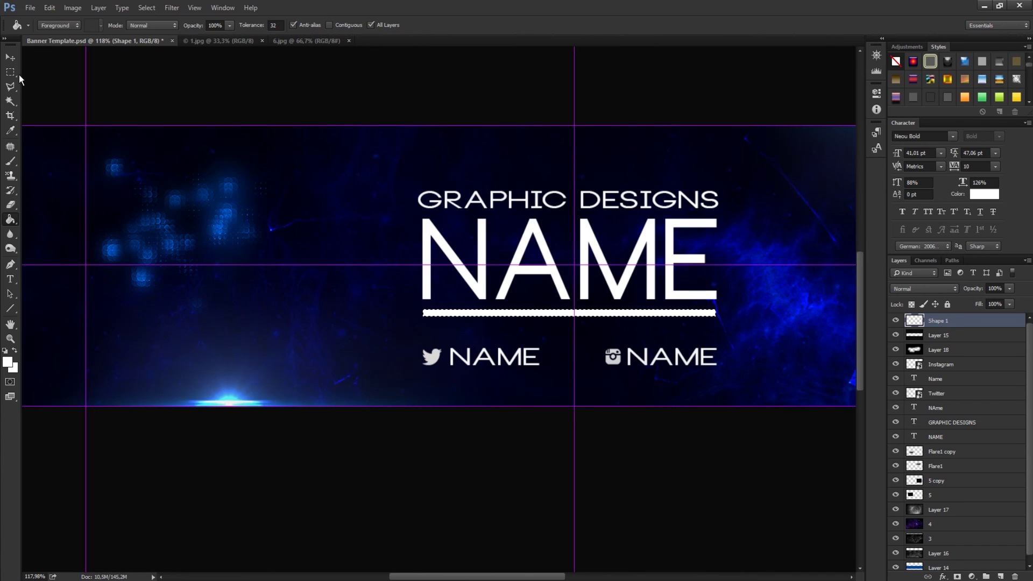
{"action": "key", "text": "m"}
{"action": "scroll", "coordinate": [386, 197], "scroll_direction": "down", "scroll_amount": 2}
{"action": "scroll", "coordinate": [387, 197], "scroll_direction": "down", "scroll_amount": 2}
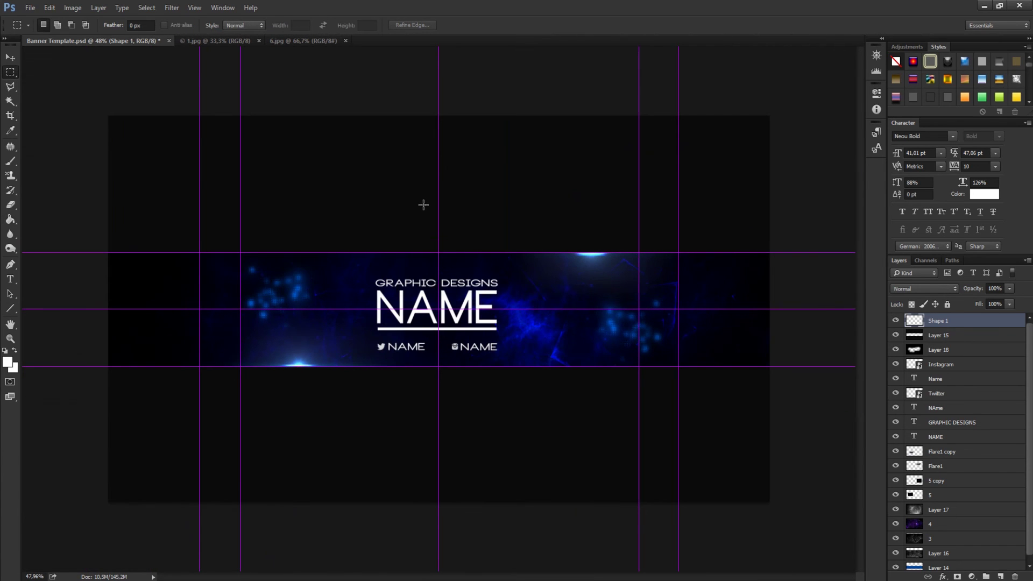
Hide the guides and zoom in to view the finished banner
{"action": "key", "text": "ctrl+h"}
{"action": "key", "text": "ctrl+plus"}
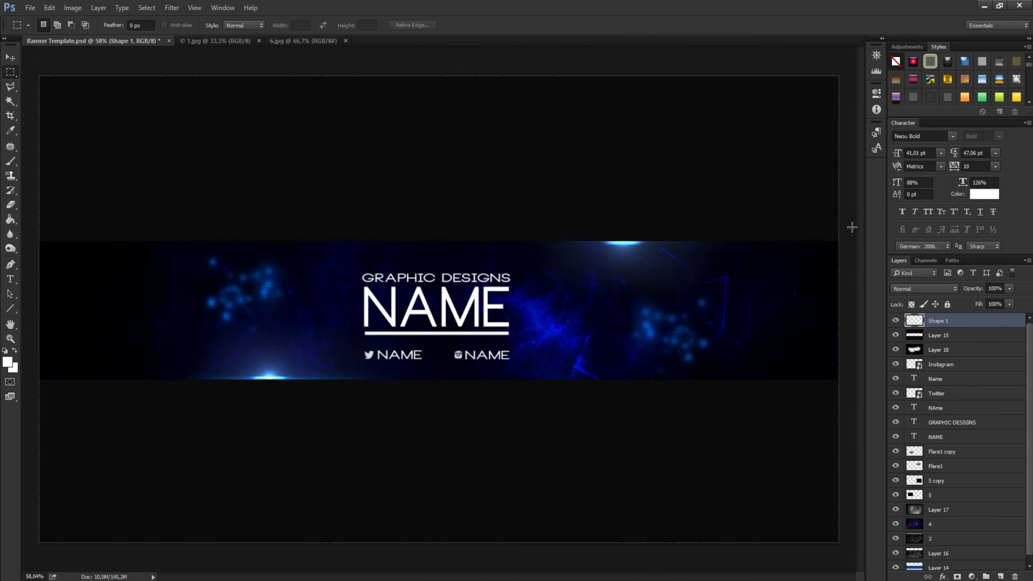